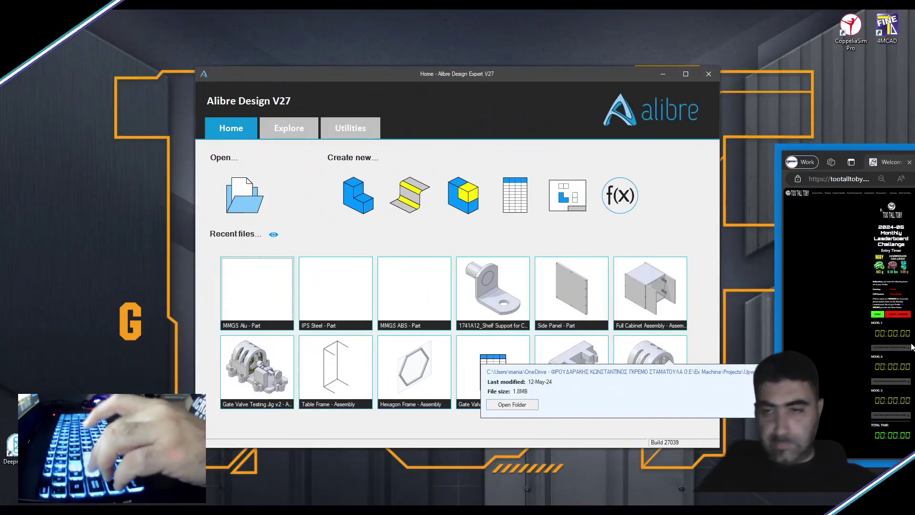
- Open the MMGS ABS part from the Recent files tiles on the Home tab
left_click(444, 271)
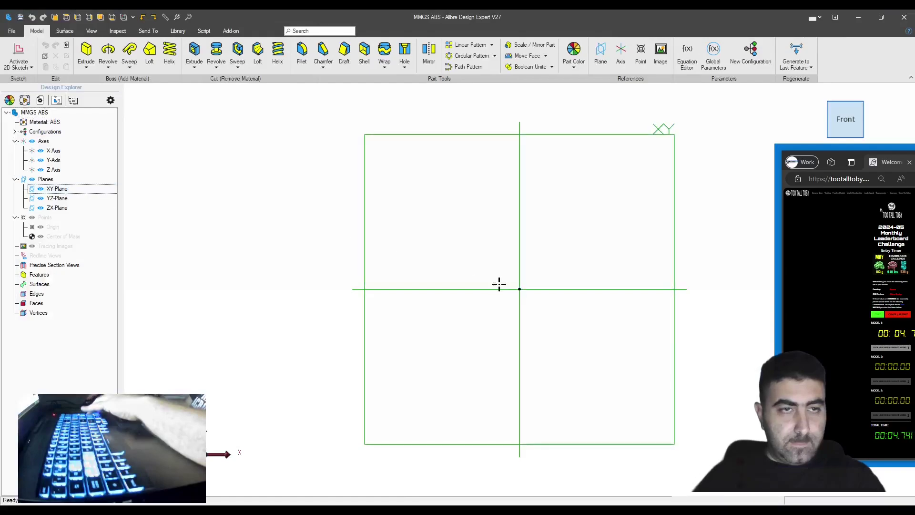
- On the XY-Plane, sketch a centre-point arc at the origin with a straight leg dropping from its end
key("s")
key("a")
left_click(520, 288)
left_click(539, 215)
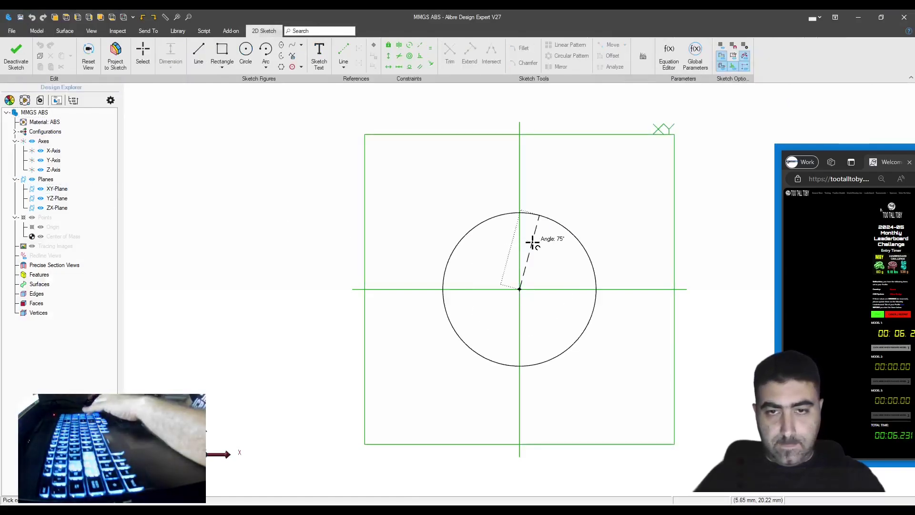
left_click(480, 323)
key("l")
left_click(462, 340)
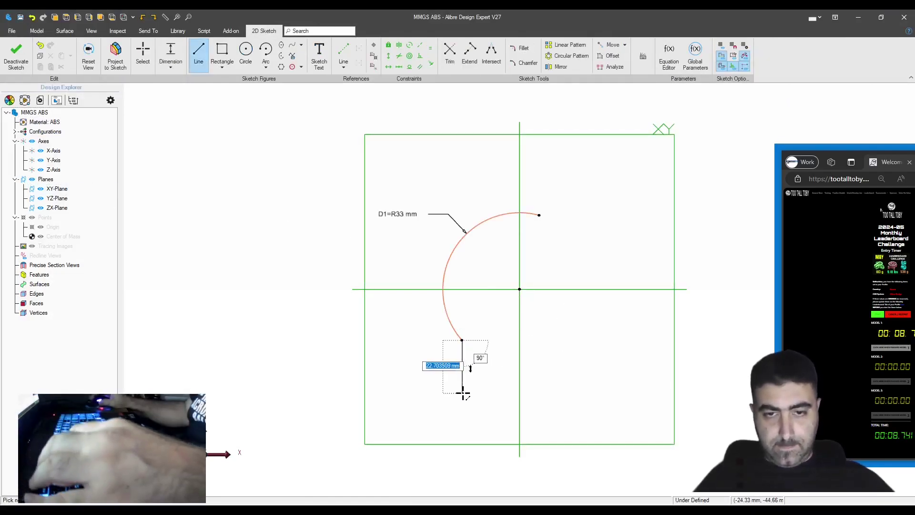
left_click(462, 394)
- Dimension the sketch: 70 mm leg height and the leg's offset from the origin
key("d")
left_click(461, 377)
left_click(519, 288)
left_click(542, 338)
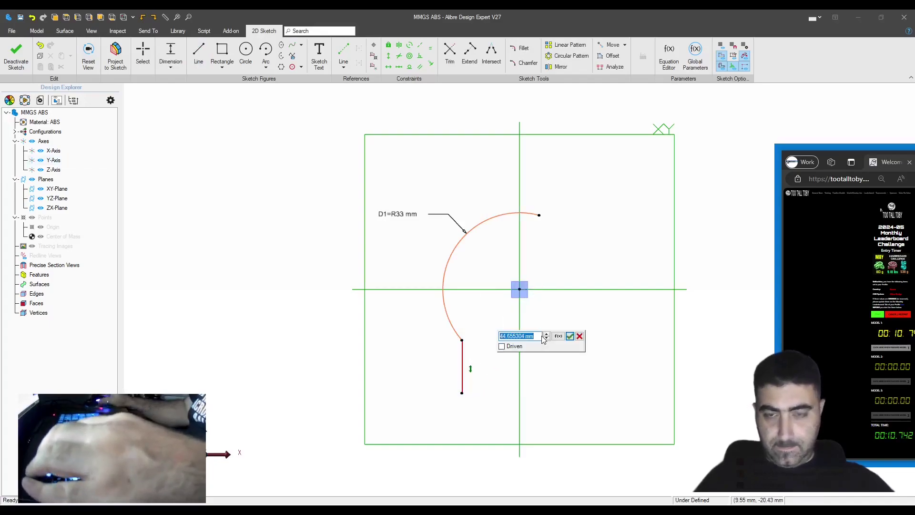
type("70")
key("Return")
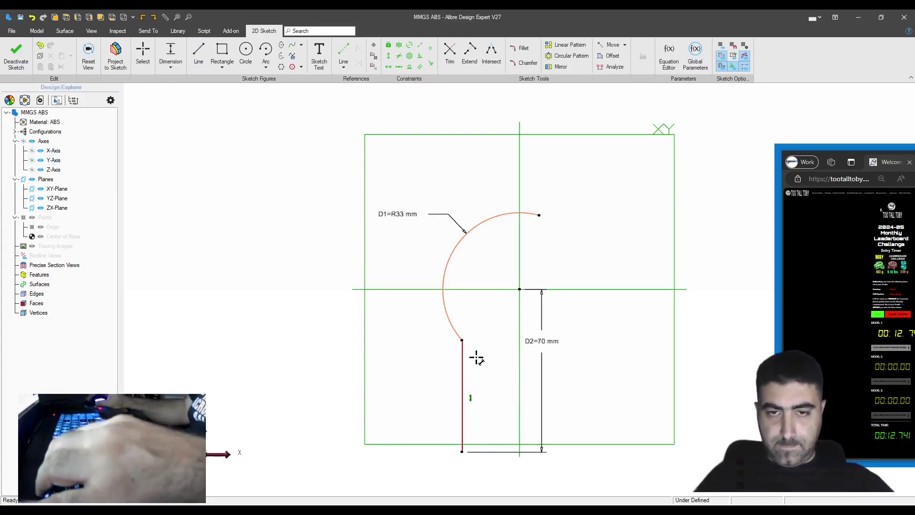
left_click(491, 365)
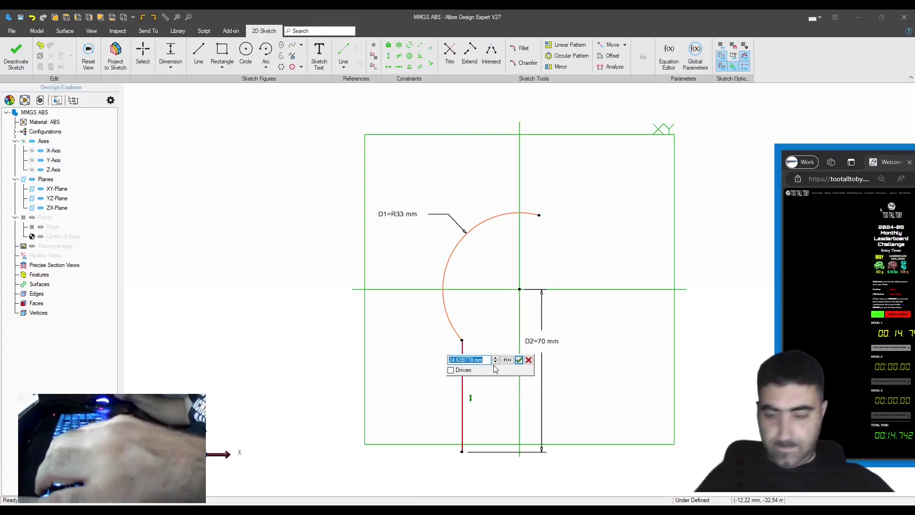
type("25")
key("Return")
- Extrude the profile as a 50 mm thin wall and fillet its curved outer edge
type("e")
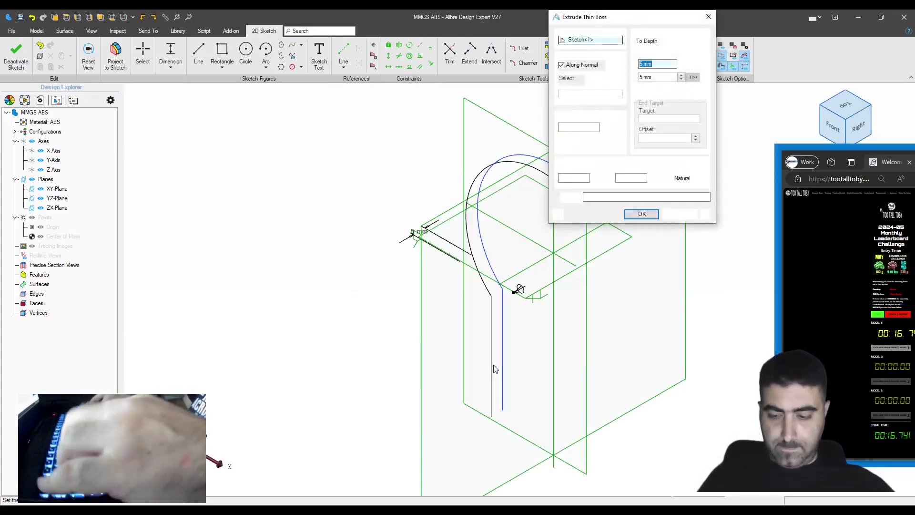
type("50")
key("Return")
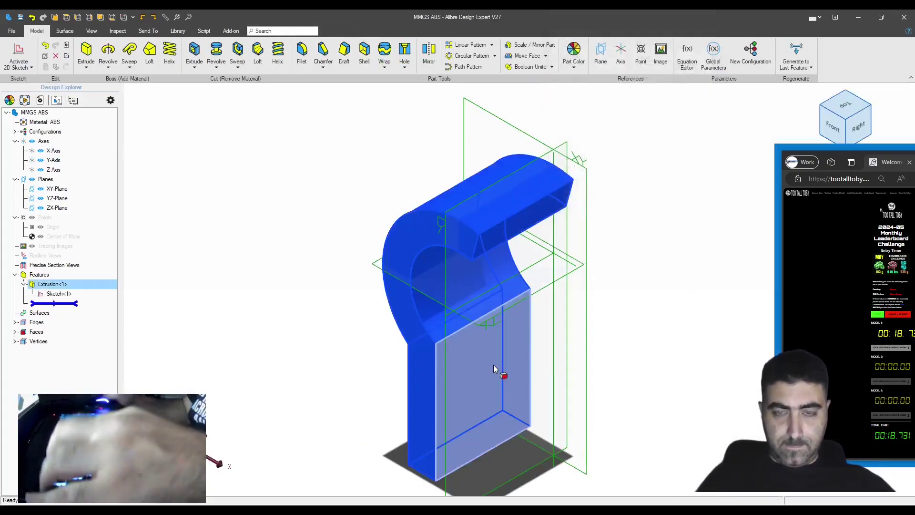
middle_click_drag(493, 365, 462, 335)
left_click(454, 338)
type("f")
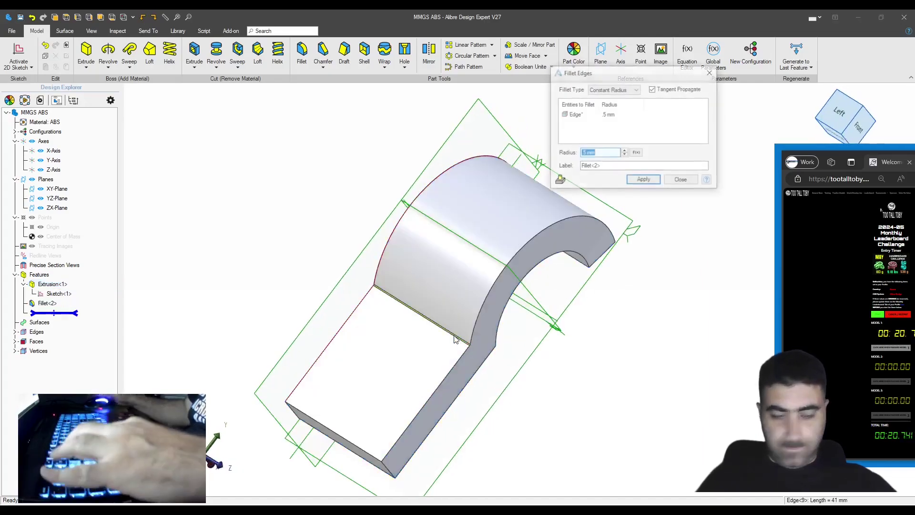
type("10")
key("Return")
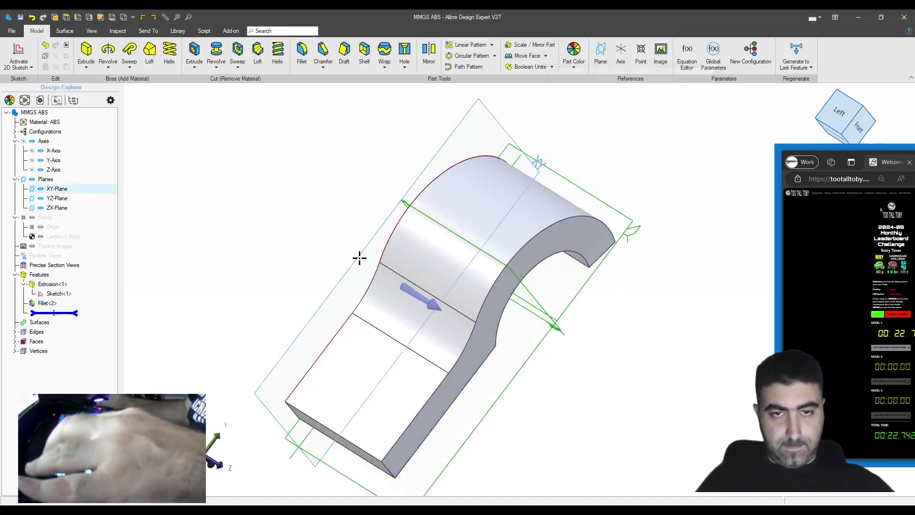
key("s")
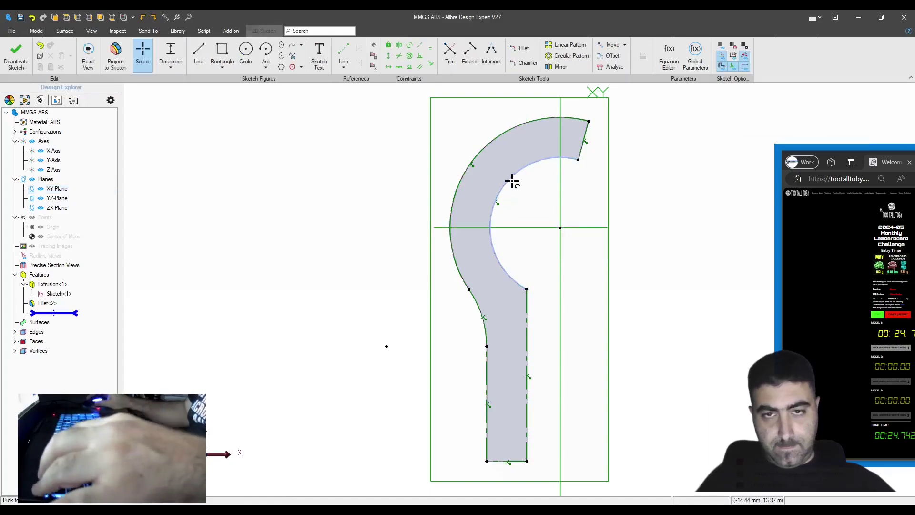
- Draw a closed tapered four-line profile running left from the hook's tip
key("l")
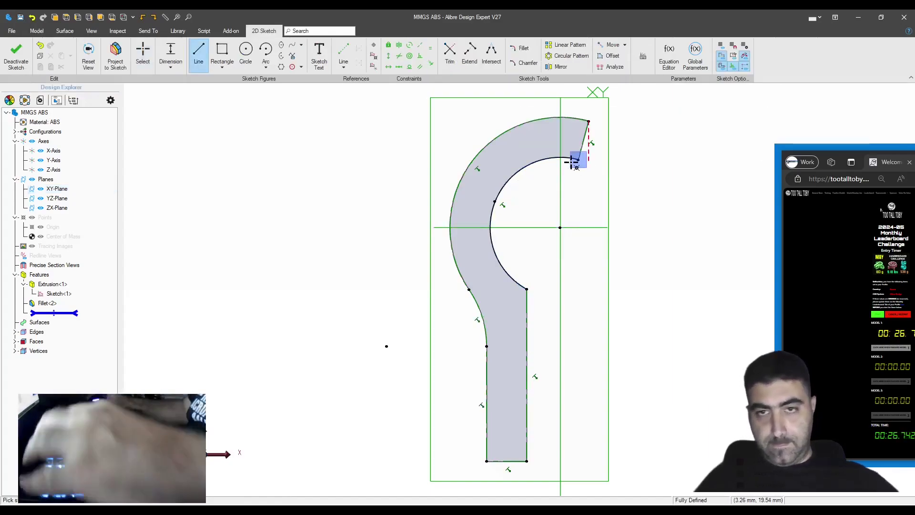
left_click(578, 160)
left_click(554, 117)
left_click(298, 164)
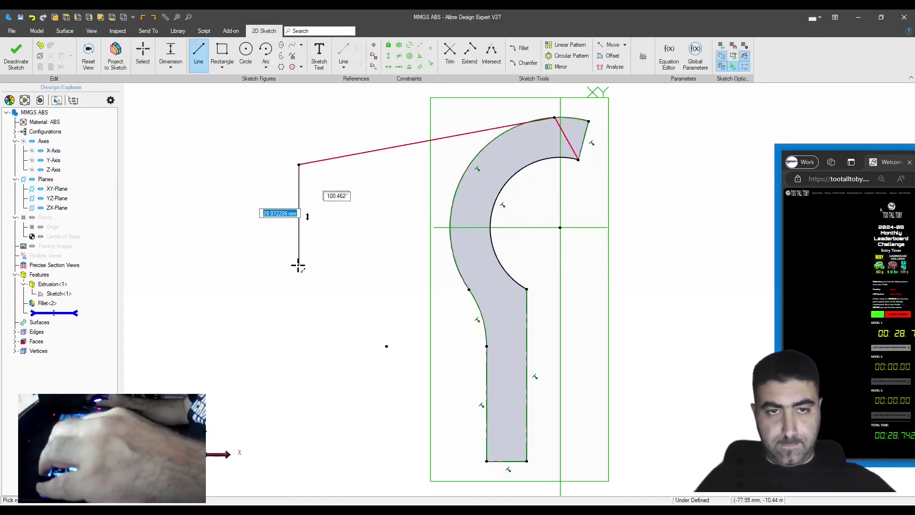
left_click(476, 302)
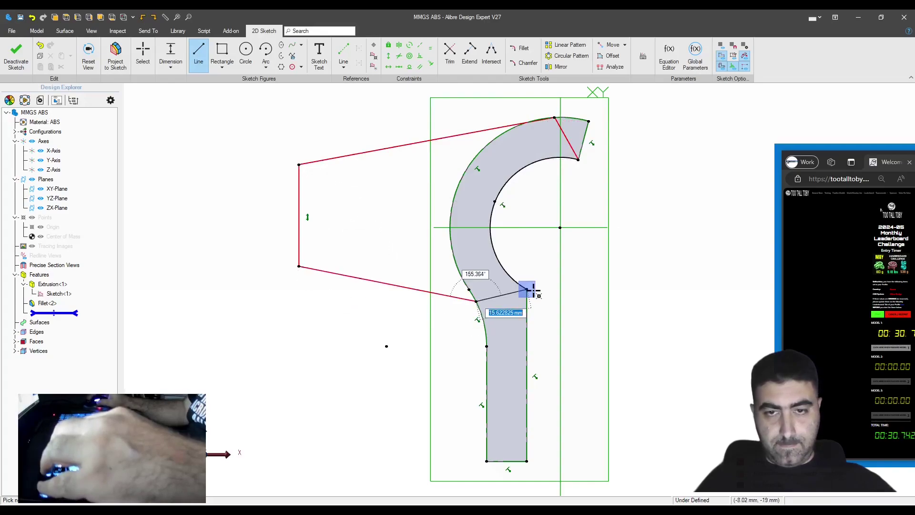
left_click(526, 288)
key("Escape")
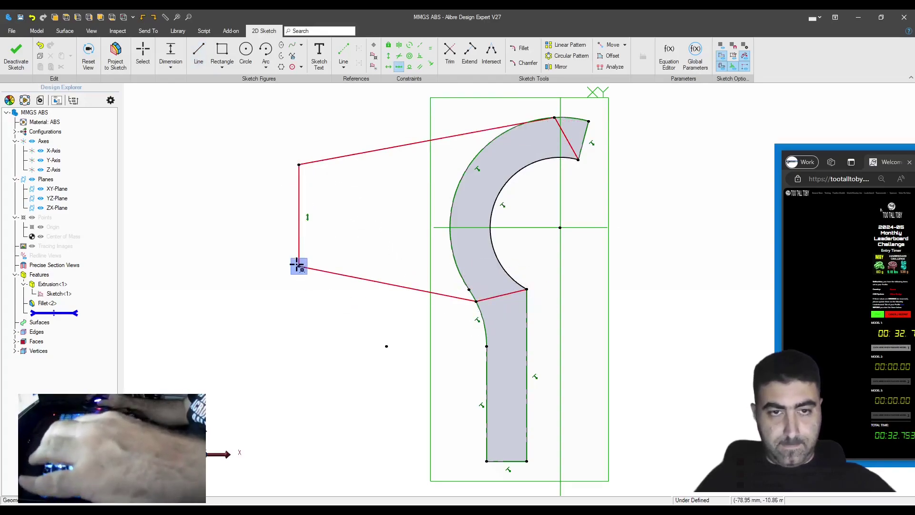
- Constrain the profile to the arc and dimension it 66.5 mm, 24 mm and 38°
left_click(560, 227)
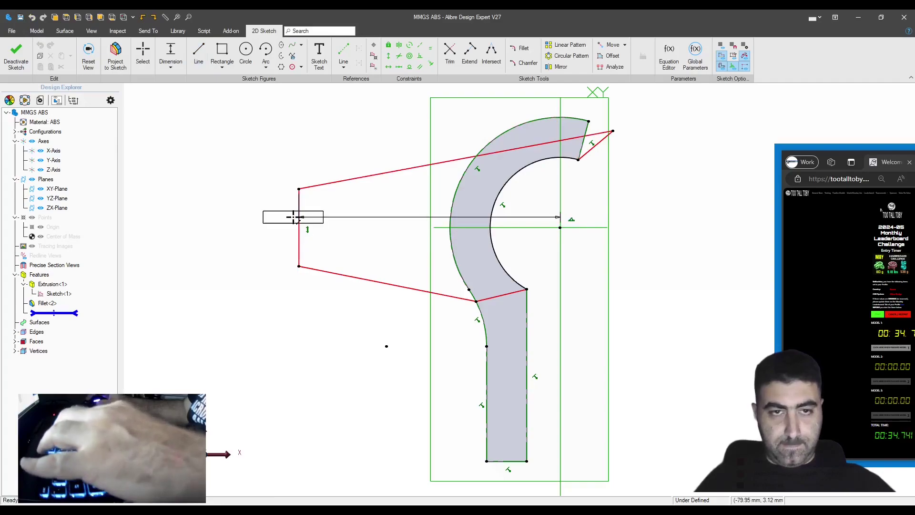
left_click(293, 217)
type("66.5")
key("Return")
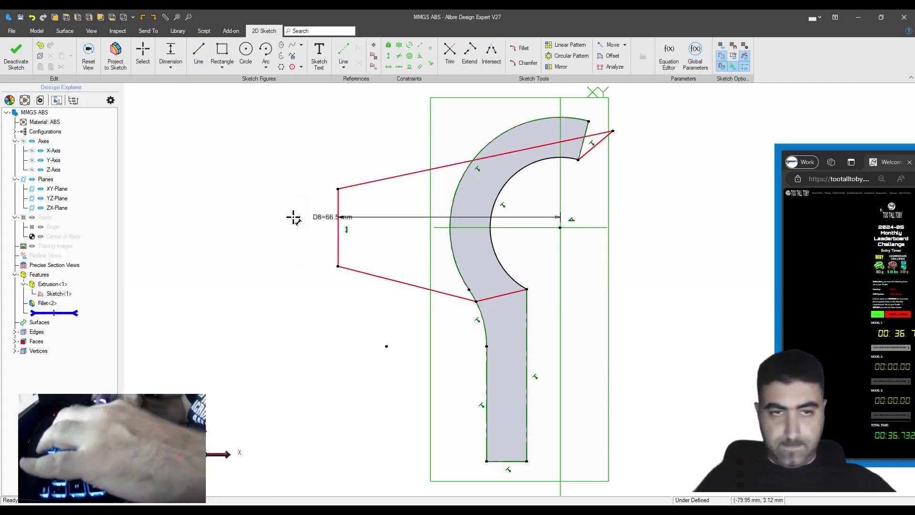
left_click(341, 201)
type("24")
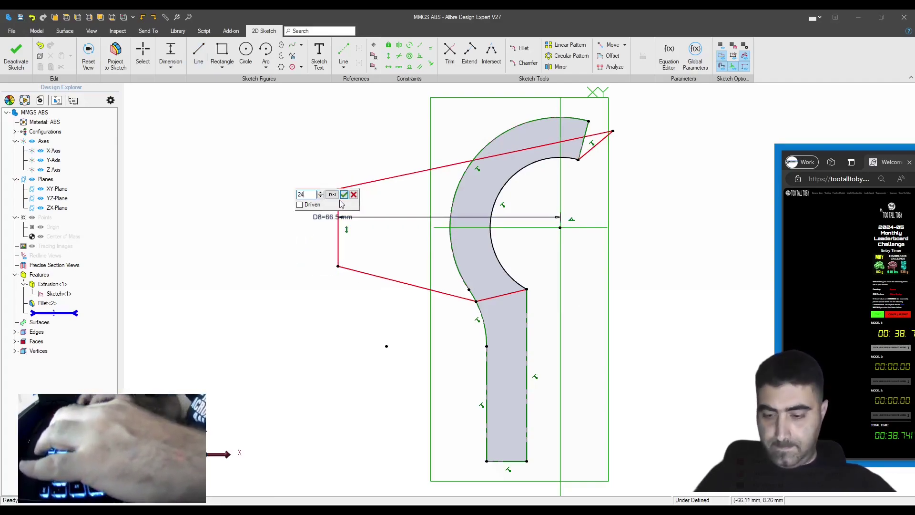
key("Return")
left_click(372, 180)
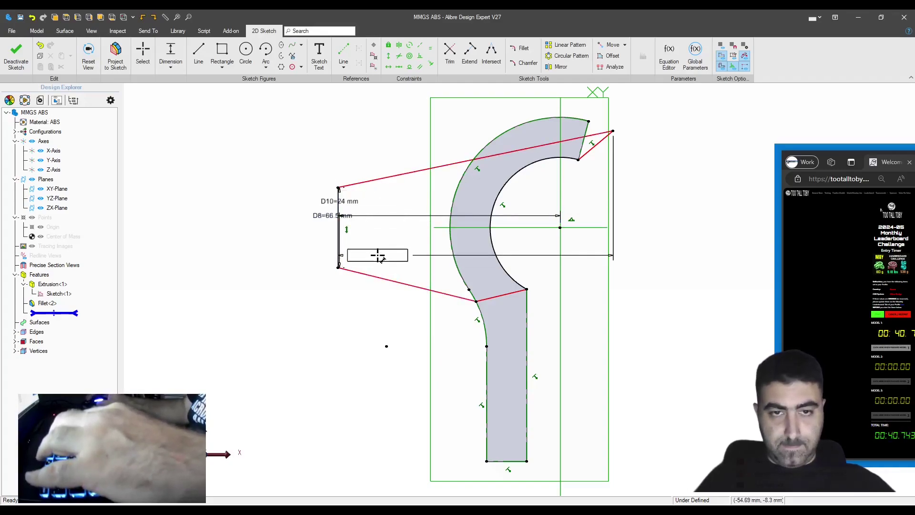
key("Escape")
left_click(381, 249)
type("3")
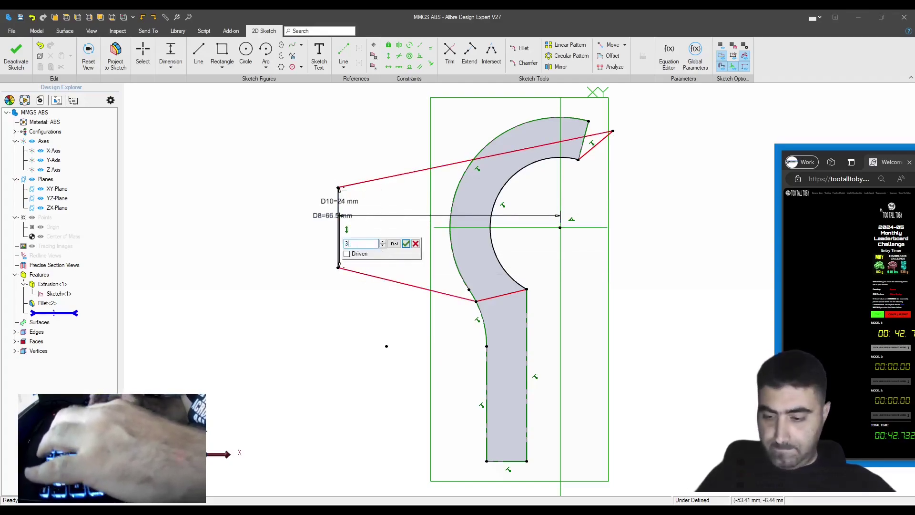
key("Escape")
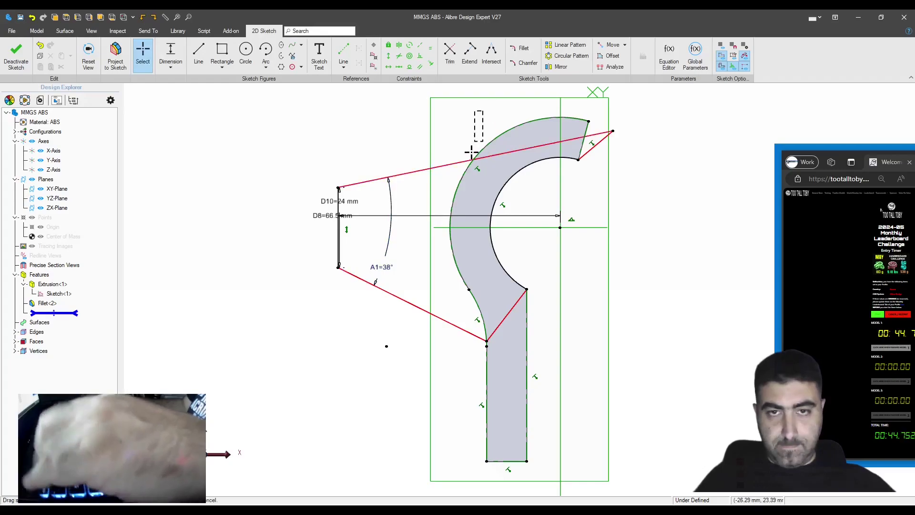
- Finish the sketch and extrude the tapered block as a 41 mm boss
right_click(470, 152)
key("e")
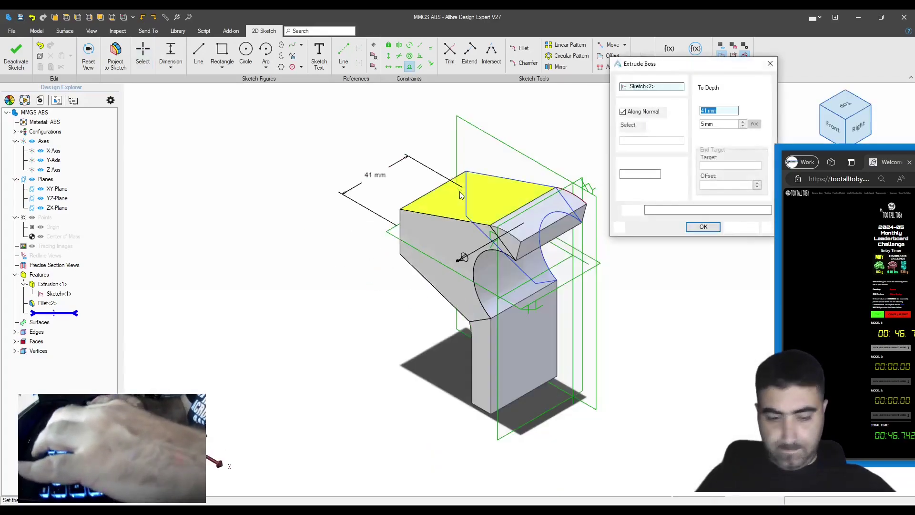
key("Return")
- Place a hole point on the block's face, 49.5 mm from the origin
left_click(460, 200)
key("ctrl+1")
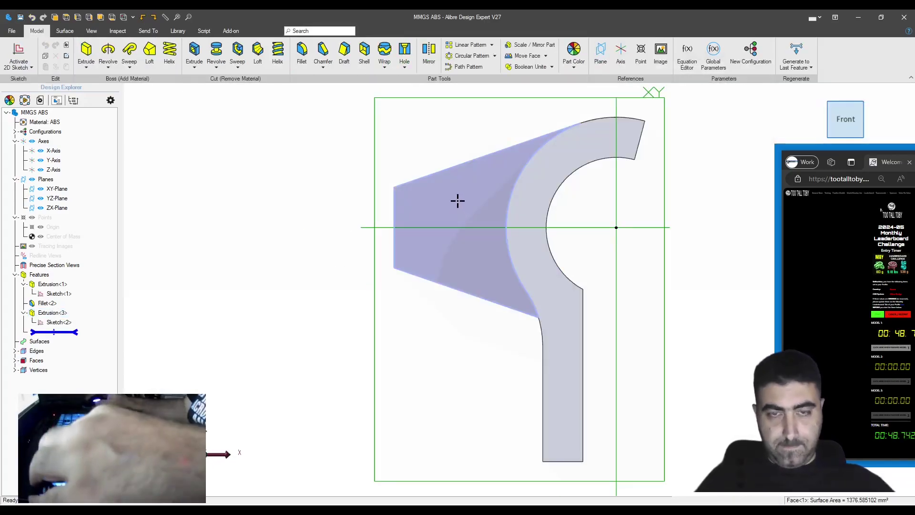
key("h")
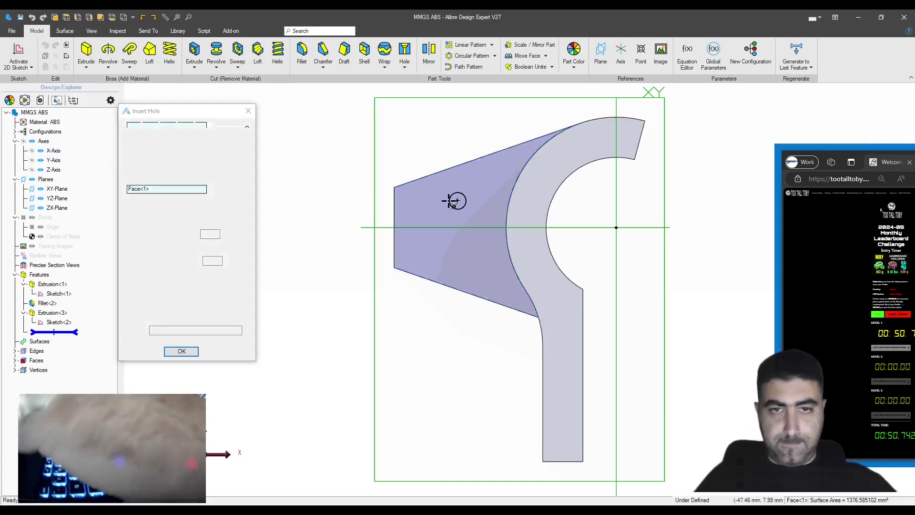
left_click_drag(457, 200, 458, 227)
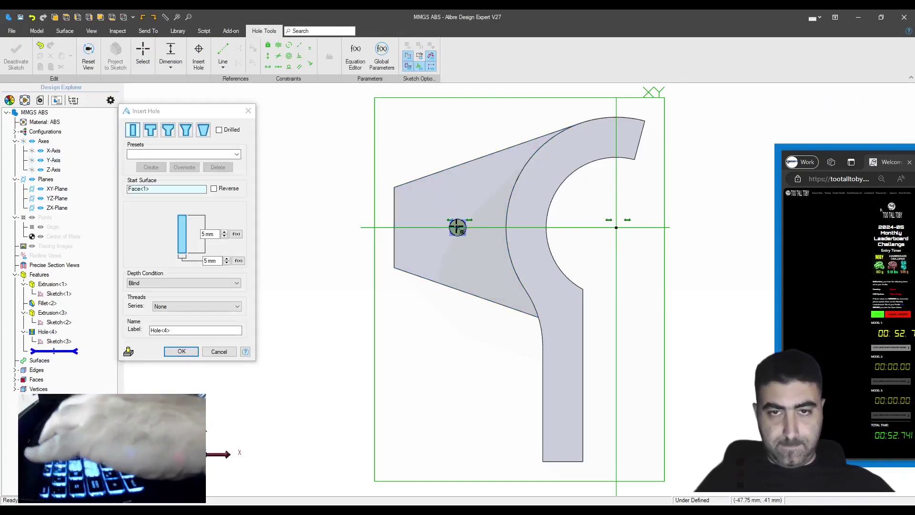
left_click(616, 233)
type("49.5")
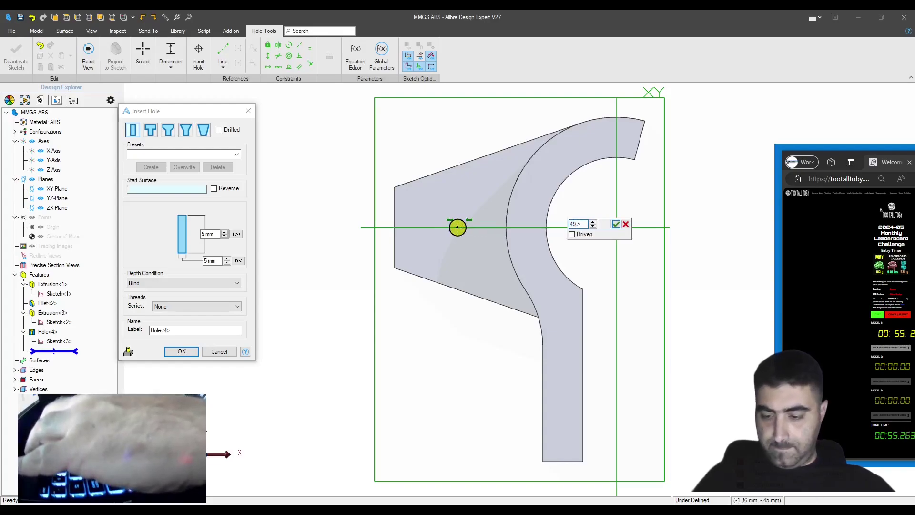
key("Return")
- Make it a 24 mm counterbored hole going Through All
left_click(151, 129)
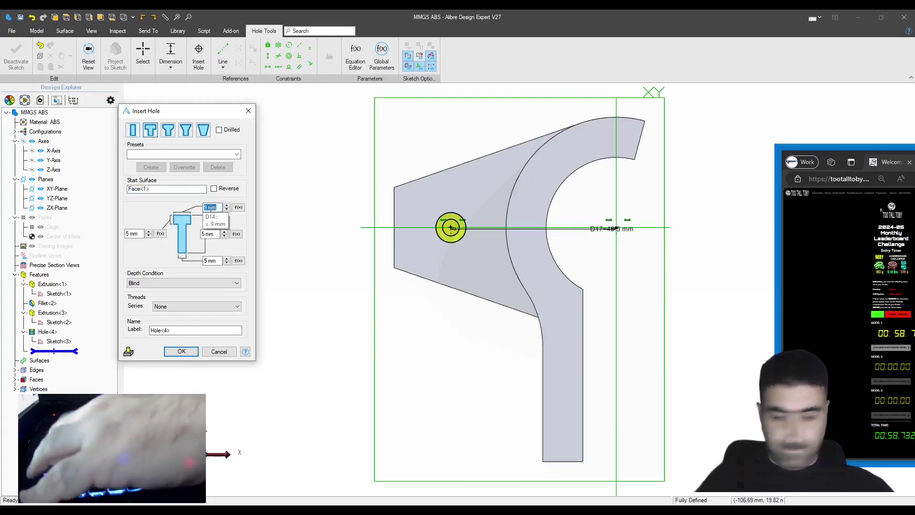
key("Tab")
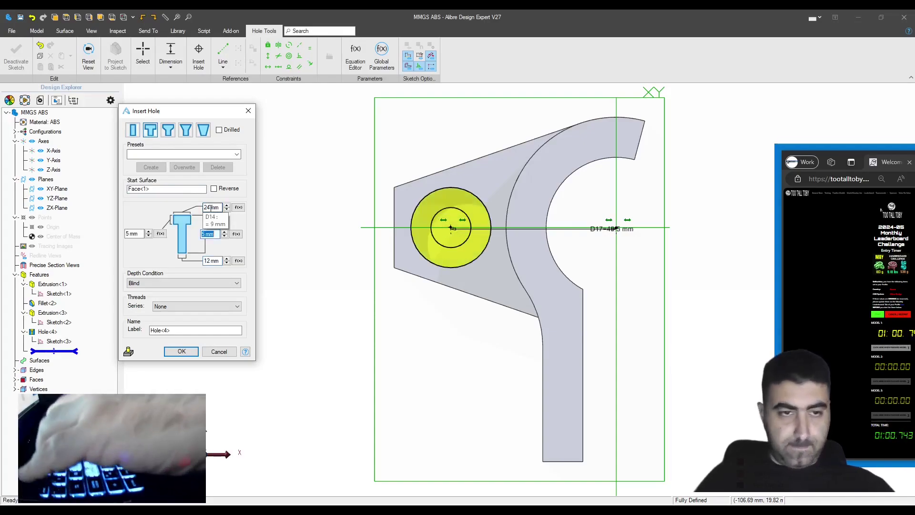
left_click(184, 282)
left_click(157, 292)
key("Return")
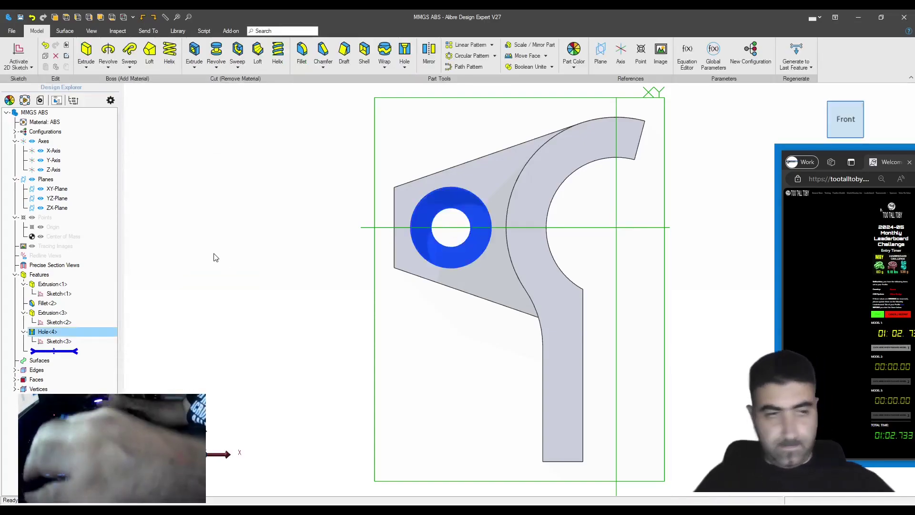
key("m")
left_click(477, 286)
- Mirror all four features across the YZ-Plane
left_click(519, 216)
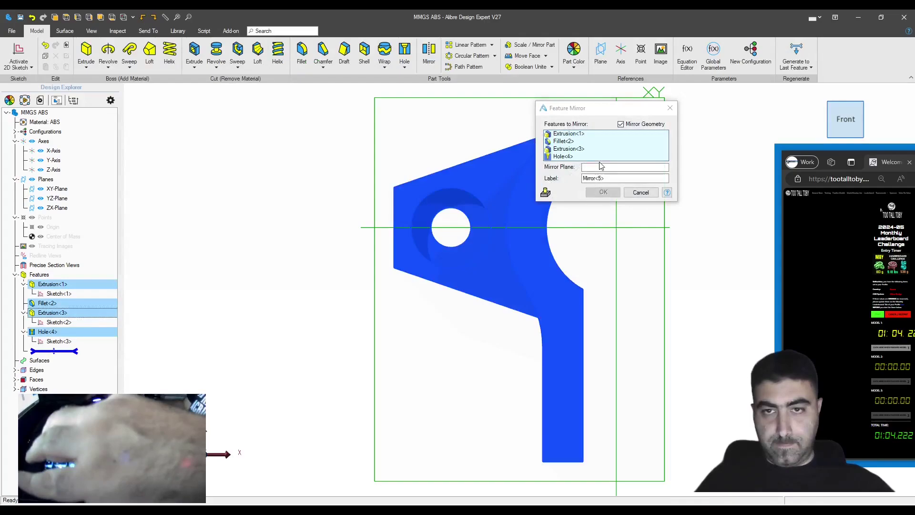
left_click(619, 237)
left_click(603, 192)
- Offset the two opposite slot faces by 6 mm
left_click(545, 56)
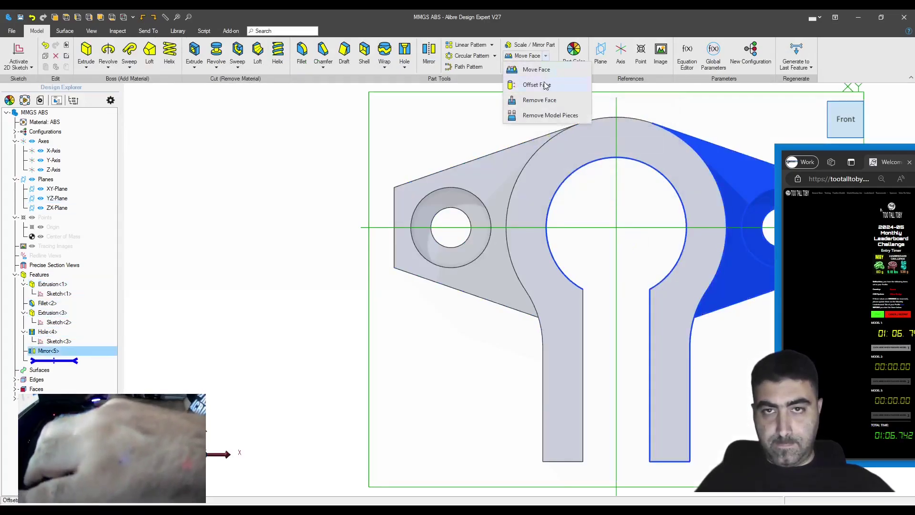
left_click(546, 85)
left_click(585, 325)
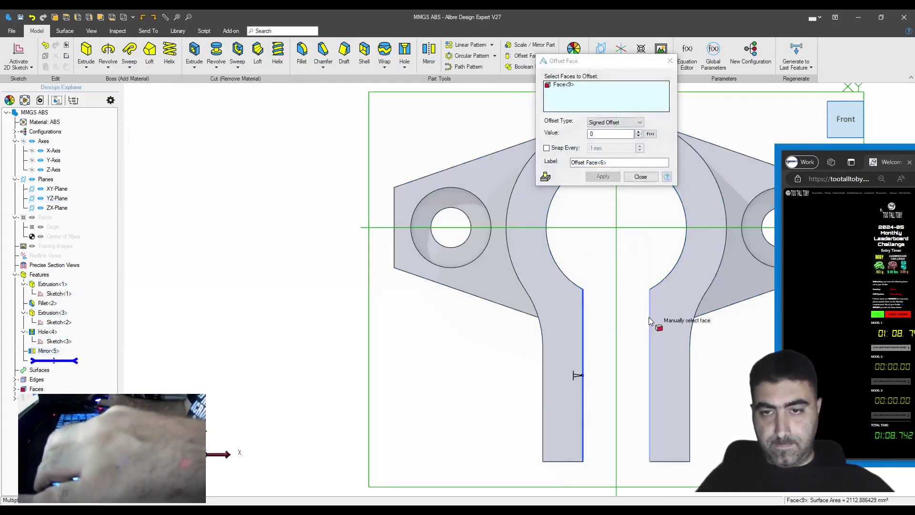
left_click(599, 137)
type("6")
key("Tab")
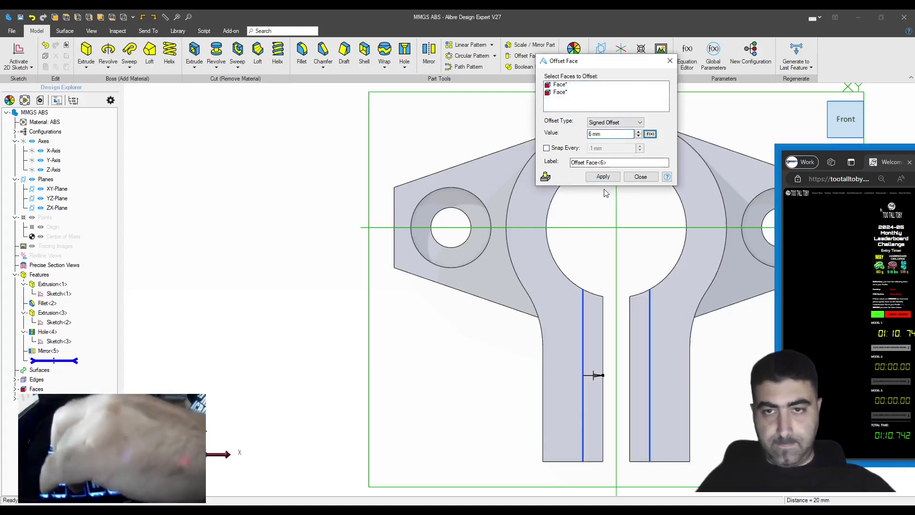
key("Escape")
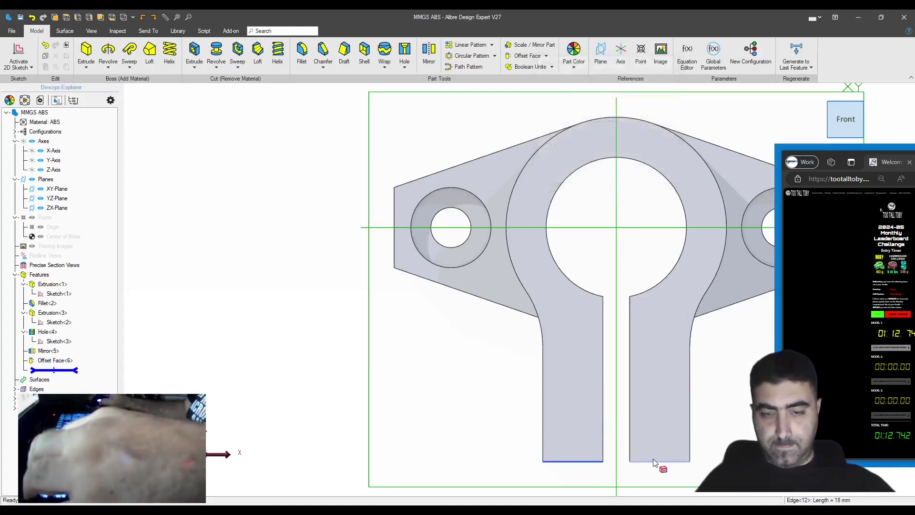
- Fillet the prong ends and add a Through All hole centred on the rounded corner
key("f")
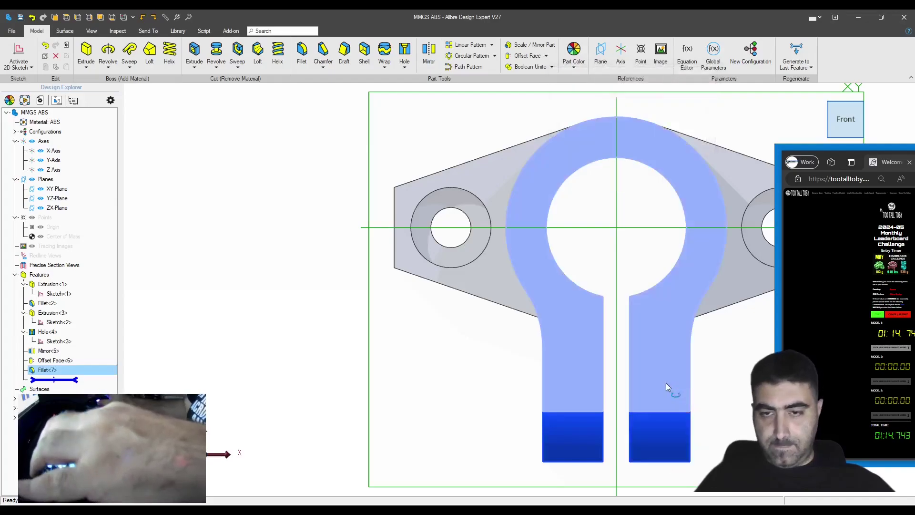
middle_click_drag(666, 384, 694, 394)
left_click(699, 391)
key("h")
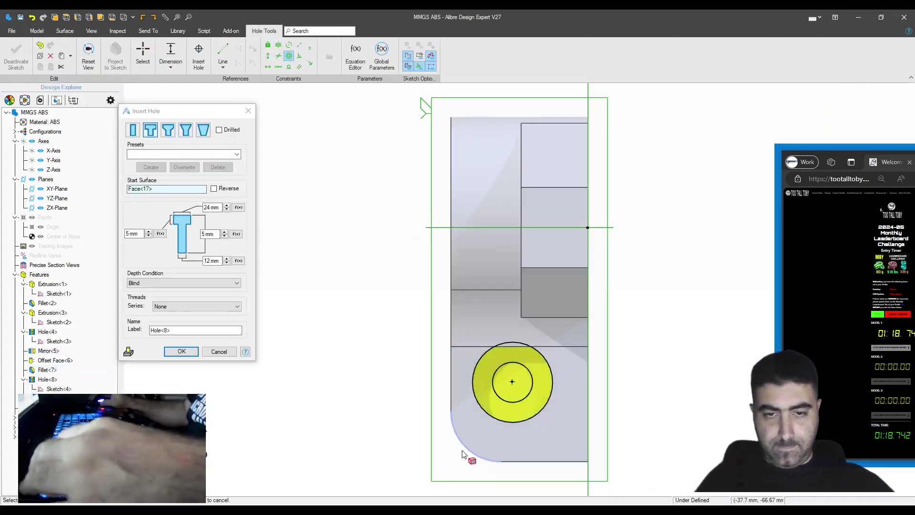
left_click(465, 447)
left_click(184, 282)
key("Return")
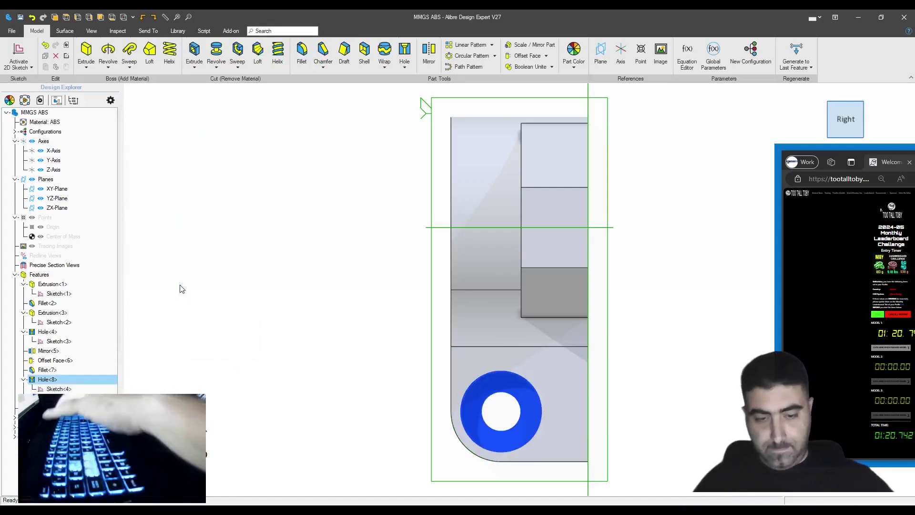
- Calculate the part's mass properties (183.0428 g) and stop the first model's timer
key("ctrl+shift+p")
left_click(270, 160)
left_click(899, 349)
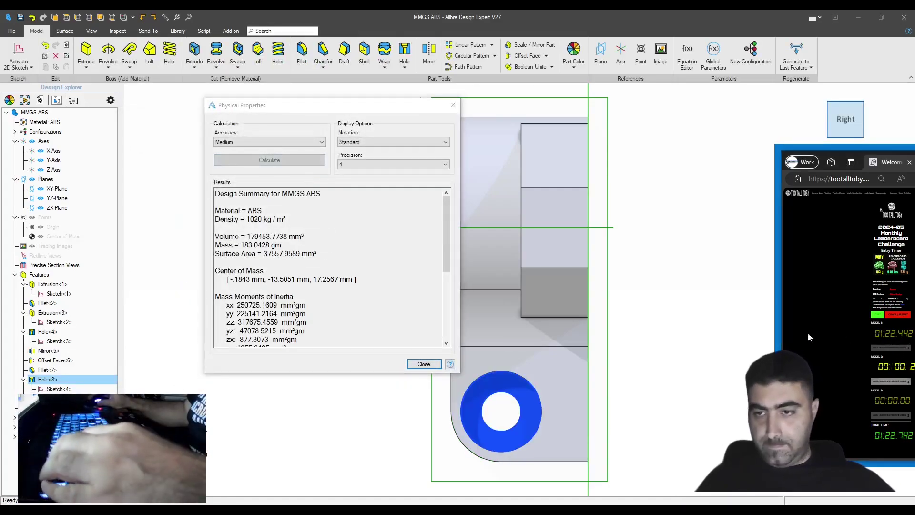
left_click(424, 366)
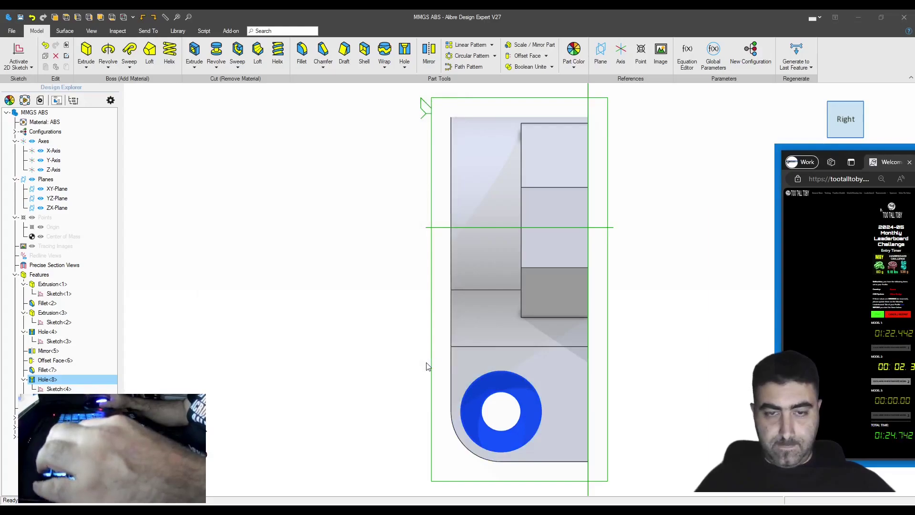
key("ctrl+n")
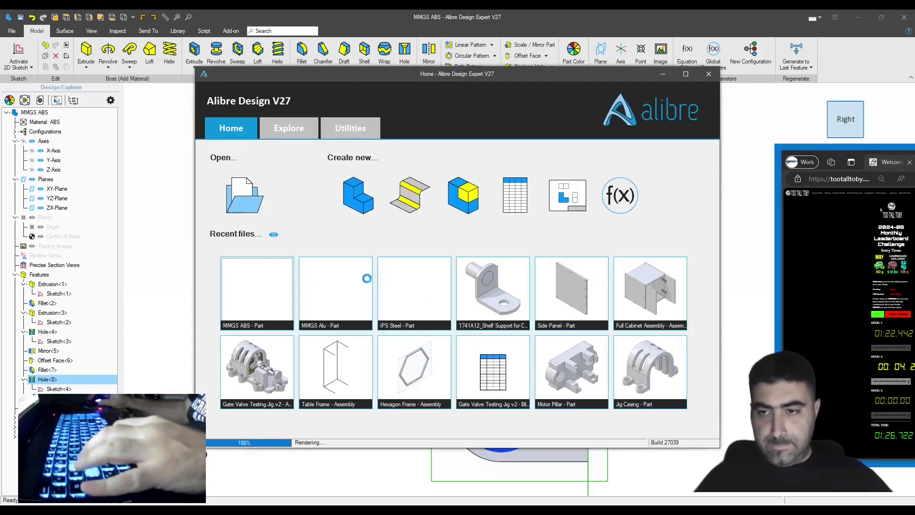
- Open the IPS Steel part and sketch a 5" circle at the origin on the XY-Plane
left_click(414, 293)
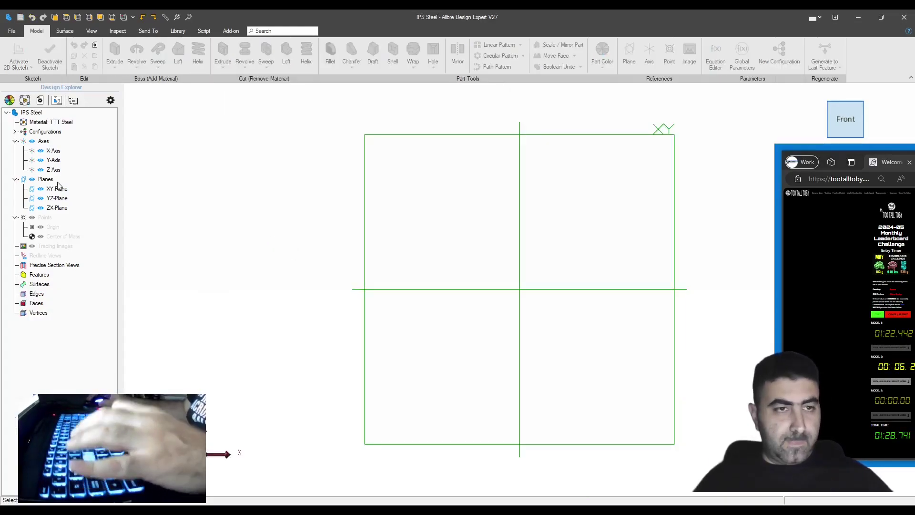
left_click(407, 267)
key("c")
left_click(520, 289)
type("5")
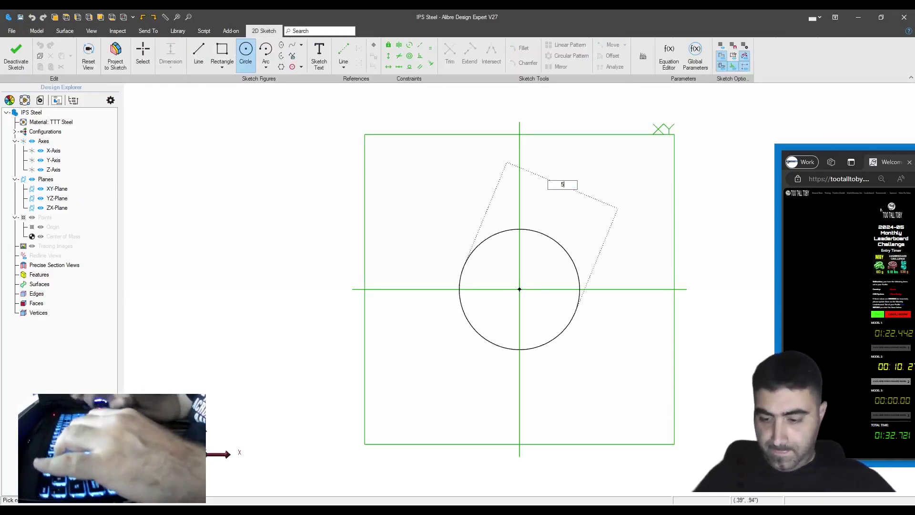
key("Return")
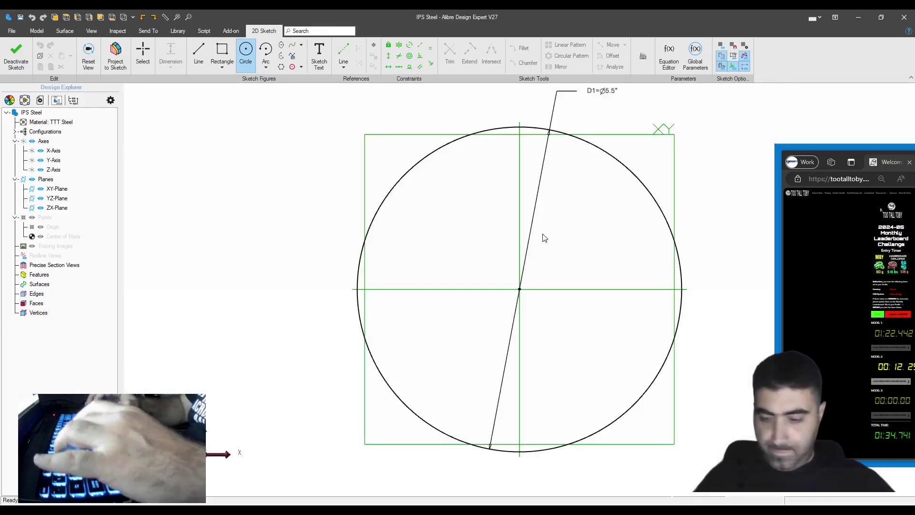
- Extrude the circle 2.75" deep with a 10° draft angle
type("e")
type("2.75")
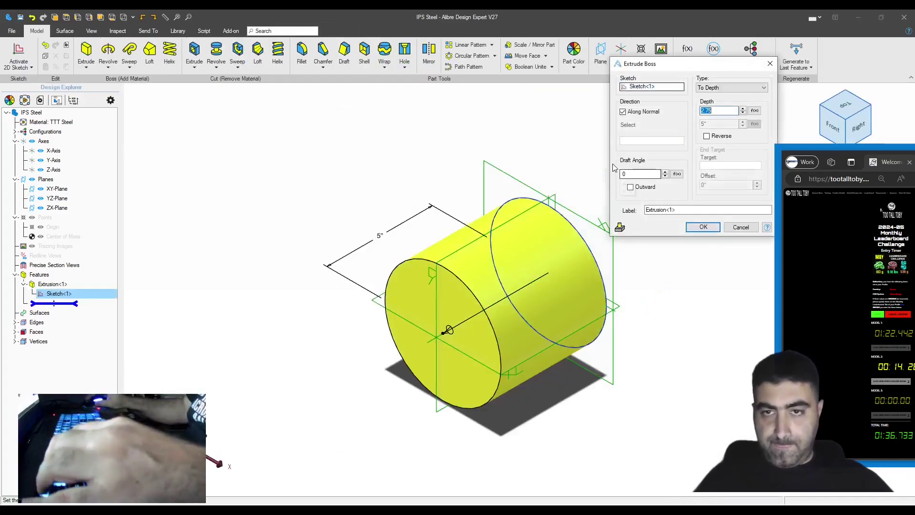
key("Tab")
type("10")
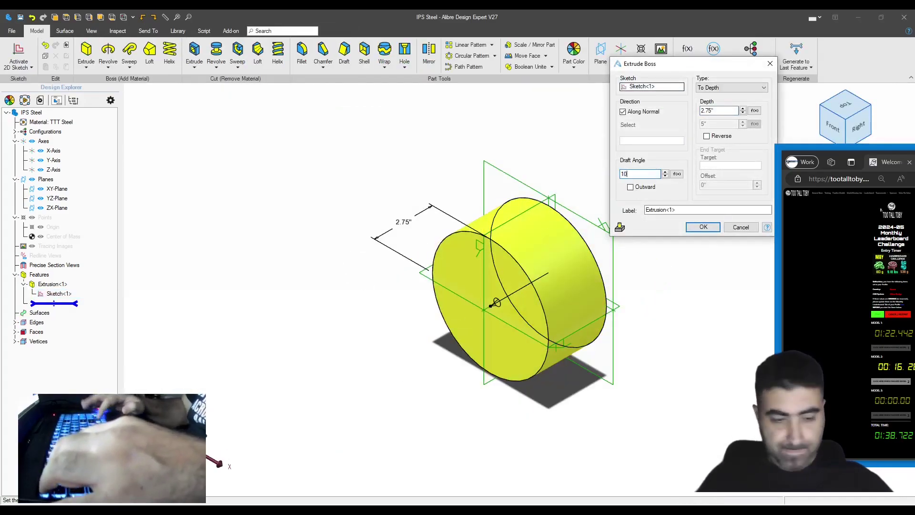
key("Return")
mouse_move(612, 179)
right_mouse_down()
mouse_move(394, 204)
mouse_move(531, 229)
right_mouse_up()
- Shell the disc to .375" walls, removing the top face
left_click(532, 231)
left_click(364, 54)
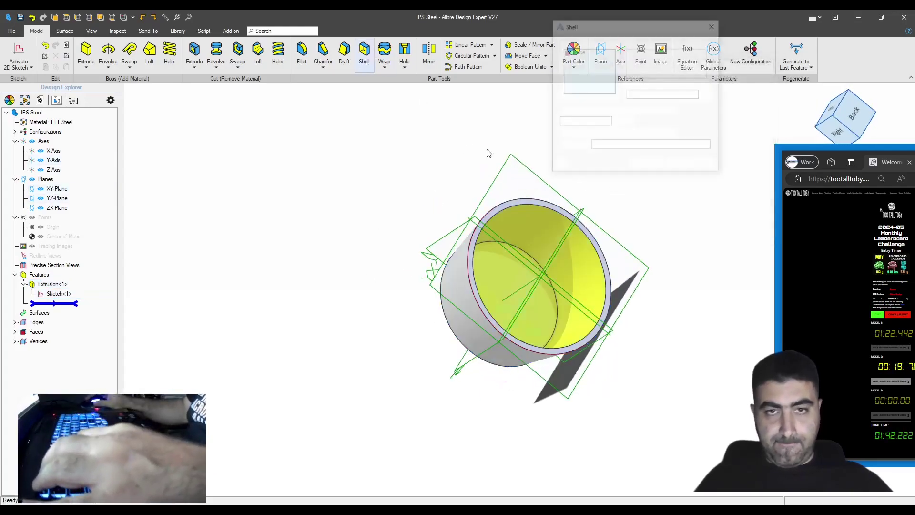
left_click(580, 120)
type(".375")
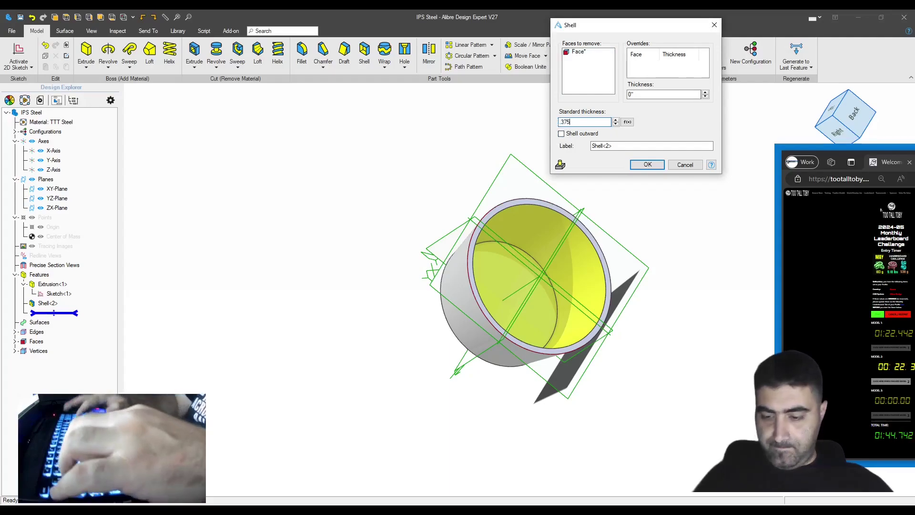
key("Return")
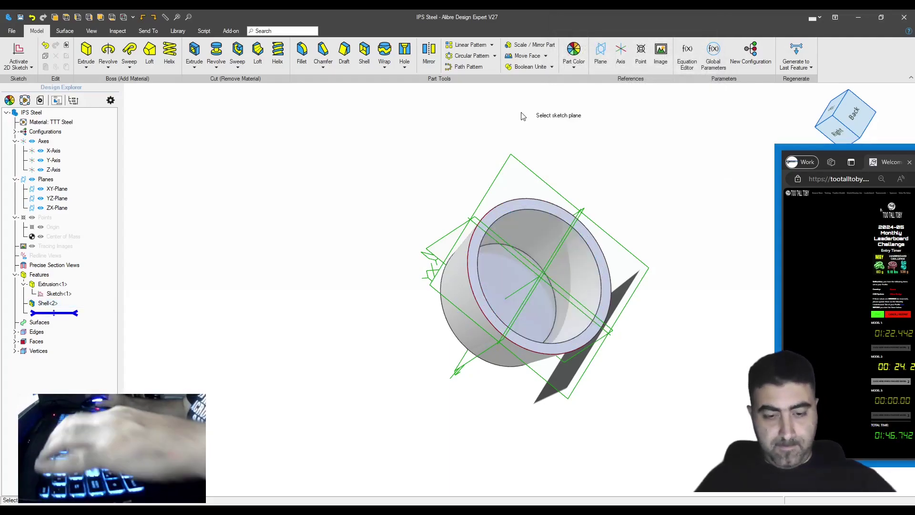
- Create Surface<3> from the cup's two inner faces
left_click(505, 276)
middle_click_drag(505, 276, 520, 272)
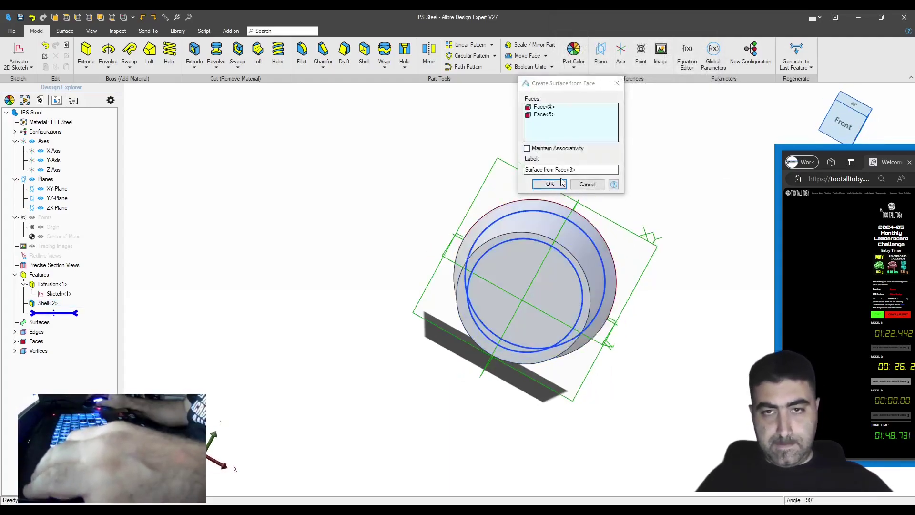
key("Return")
- Sketch a 3.625" line from the face centre at 45°
key("s")
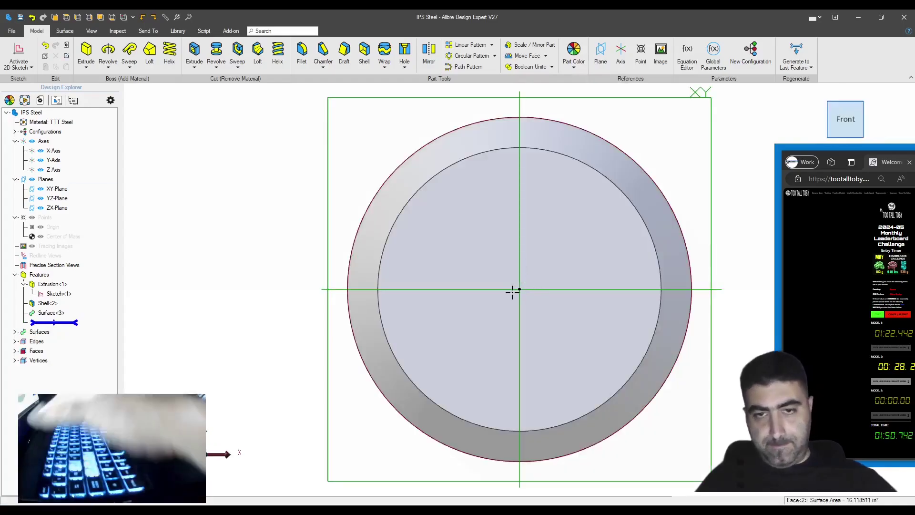
key("l")
left_click(519, 288)
type("3.625")
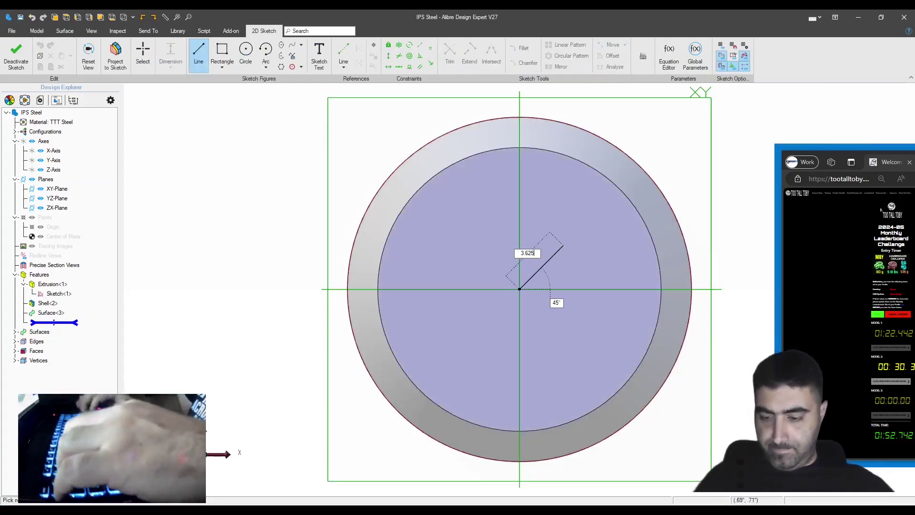
key("Return")
key("Escape")
key("e")
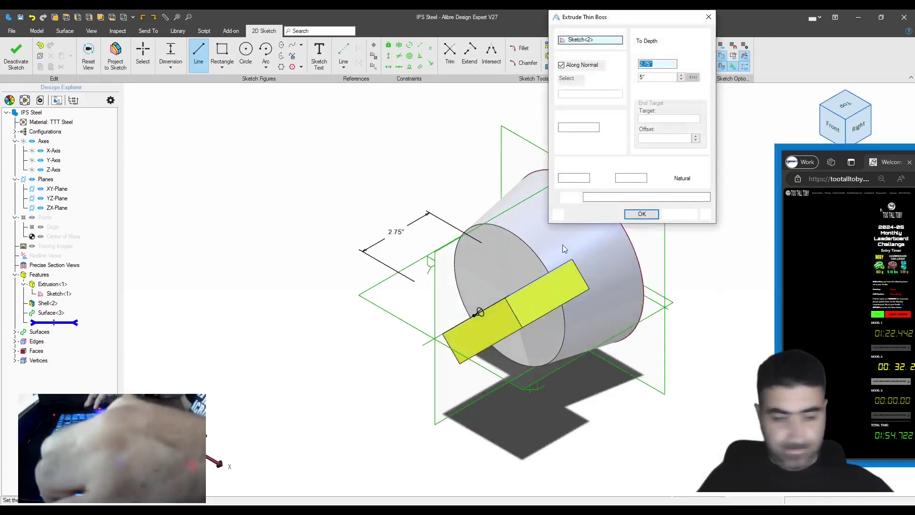
- Extrude the line as a dual-depth thin boss, .75"/1" deep with .375" walls
key("shift+Tab")
key("Down")
key("Tab")
key("BackSpace")
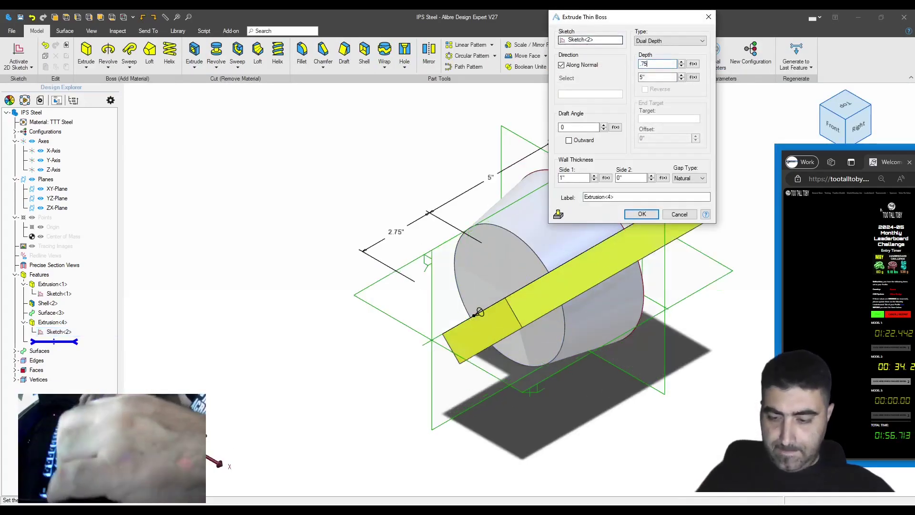
key("Tab")
type("1")
key("Tab")
type(".375")
key("Tab")
type(".375")
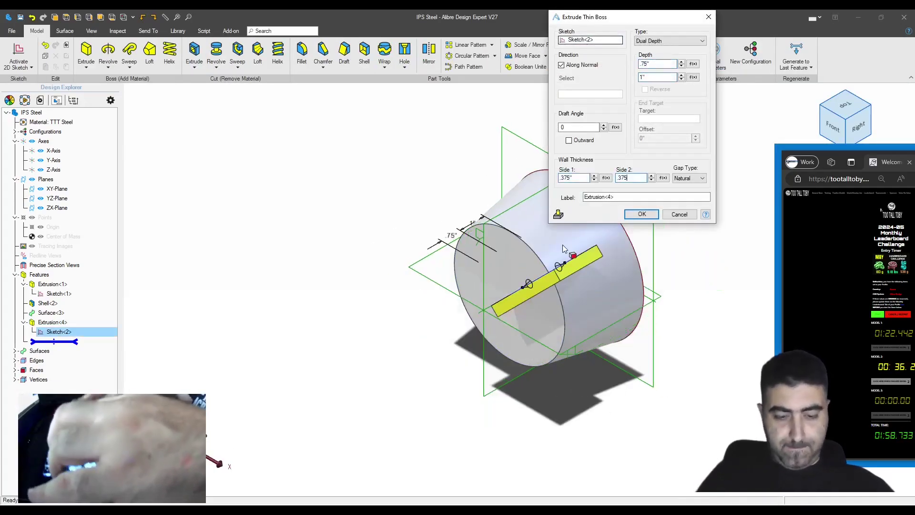
key("Return")
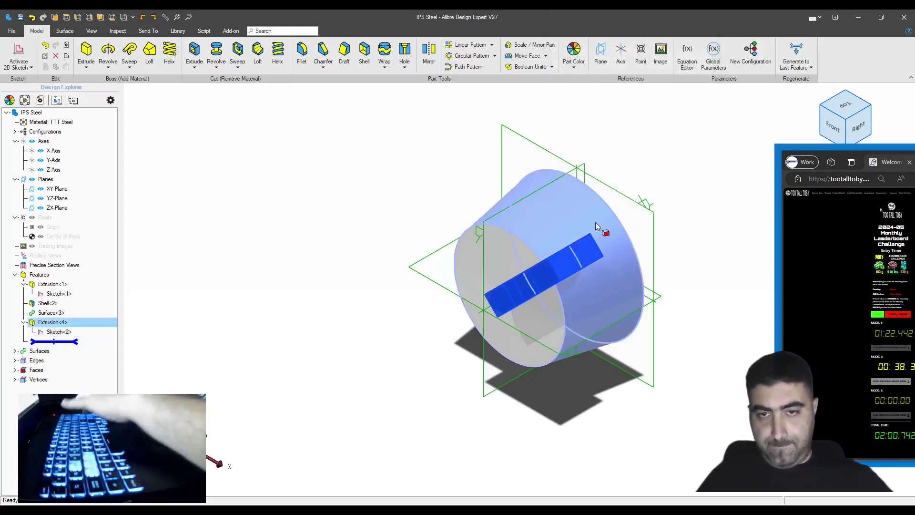
- Fillet the arm's slab edges at .375"
key("Escape")
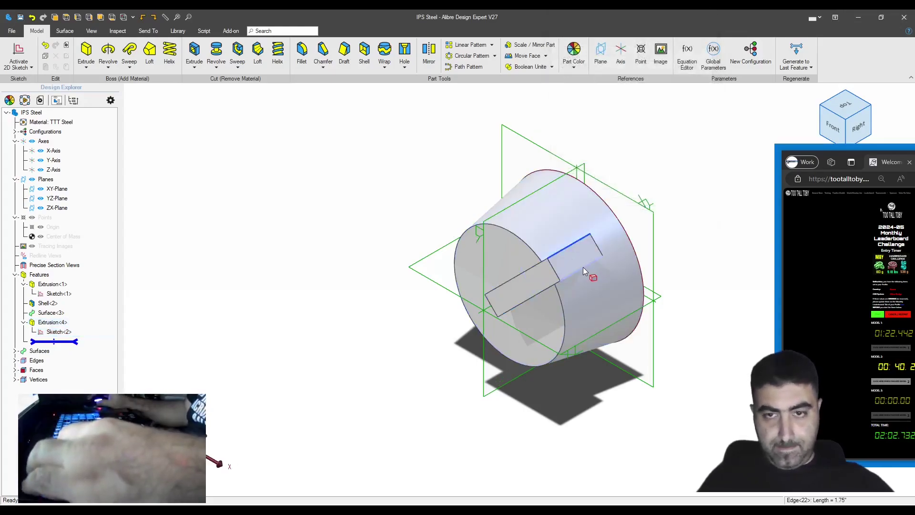
type("f.375")
key("Return")
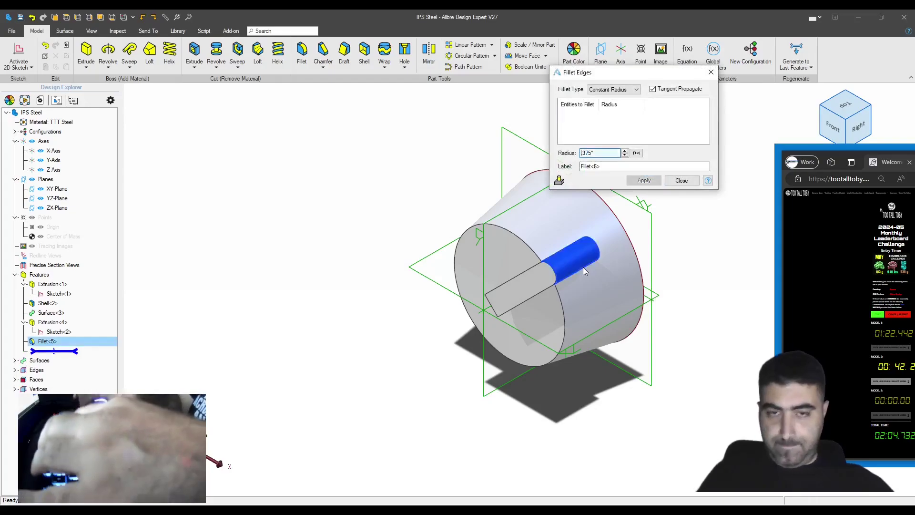
key("Escape")
- Cut a Ø.41" hole through the arm, concentric with its rounded end
left_click(523, 284)
key("s")
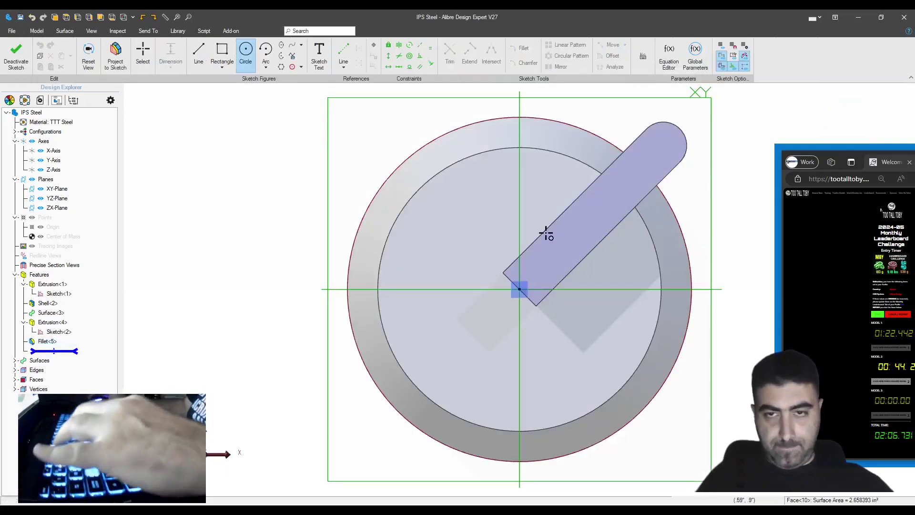
left_click(463, 213)
key("Return")
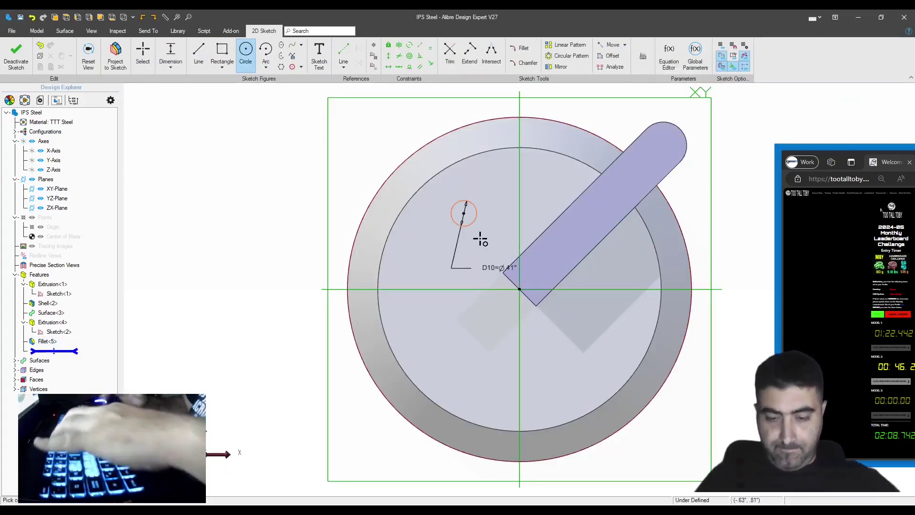
key("Escape")
left_click(476, 213)
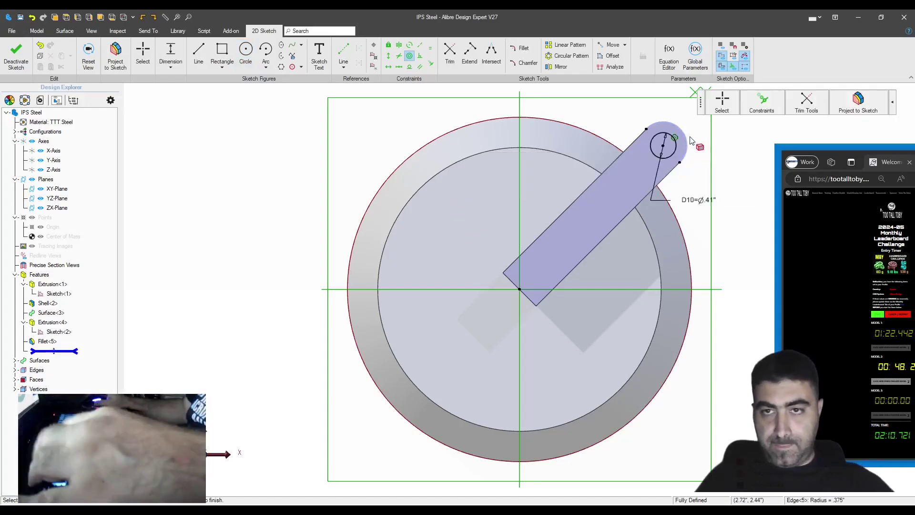
key("x")
key("Return")
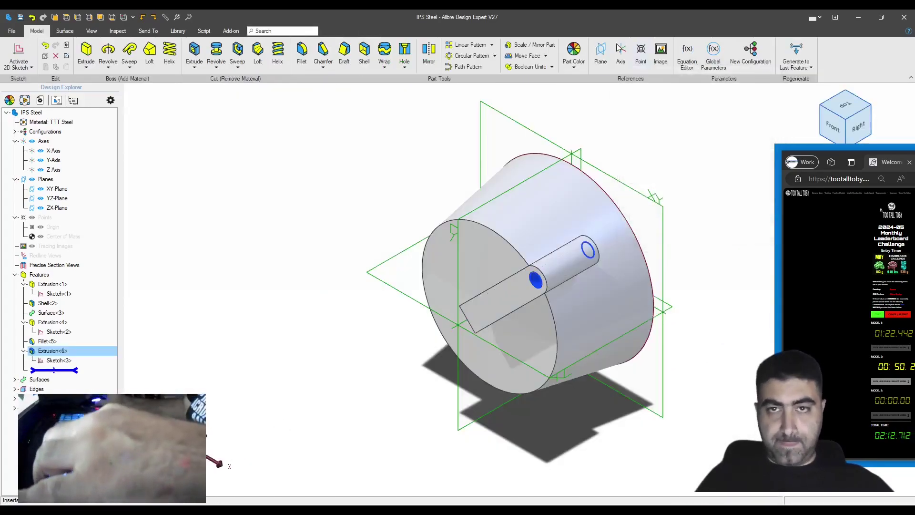
- Circular-pattern the arm extrusion, fillet and hole 4 times around the cup's outer face
left_click(473, 58)
left_click(567, 262)
left_click(505, 305)
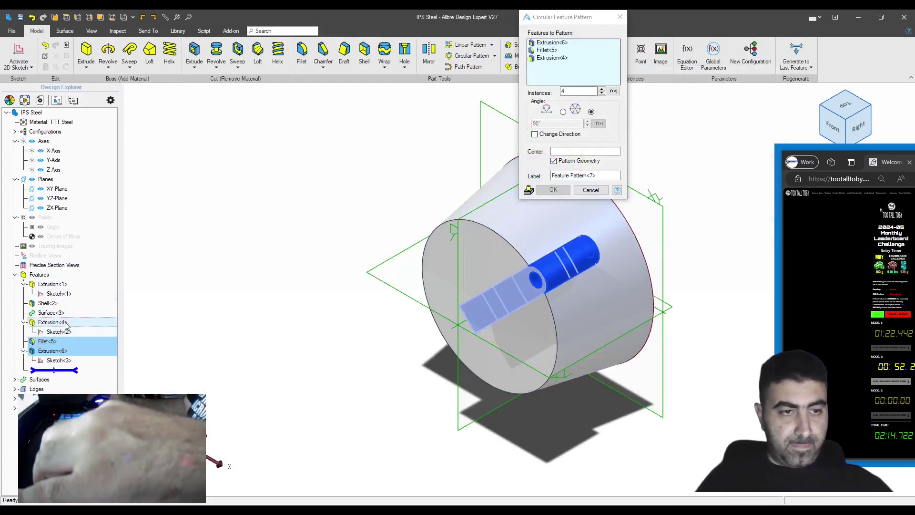
left_click(541, 211)
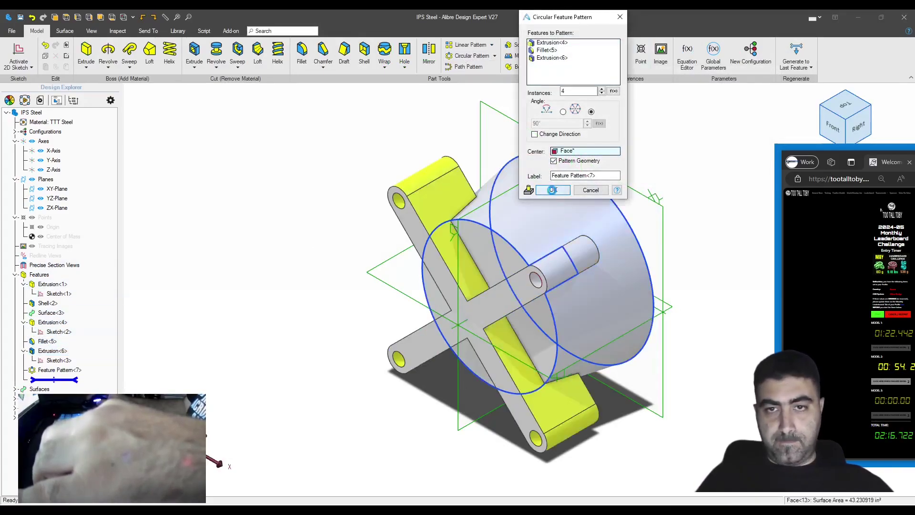
left_click(552, 190)
scroll(239, 46, "down", 1)
- Trim the model with Surface<3>, keeping the chosen side
left_click(266, 50)
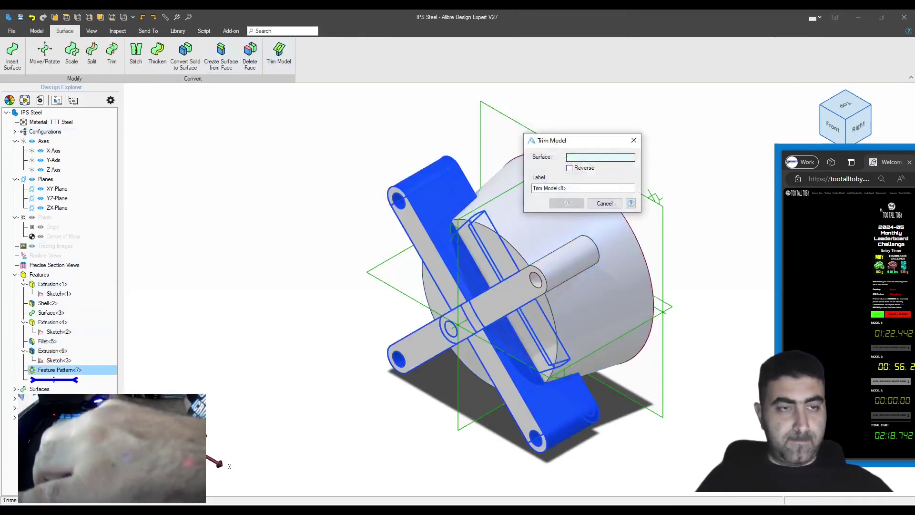
left_click(51, 312)
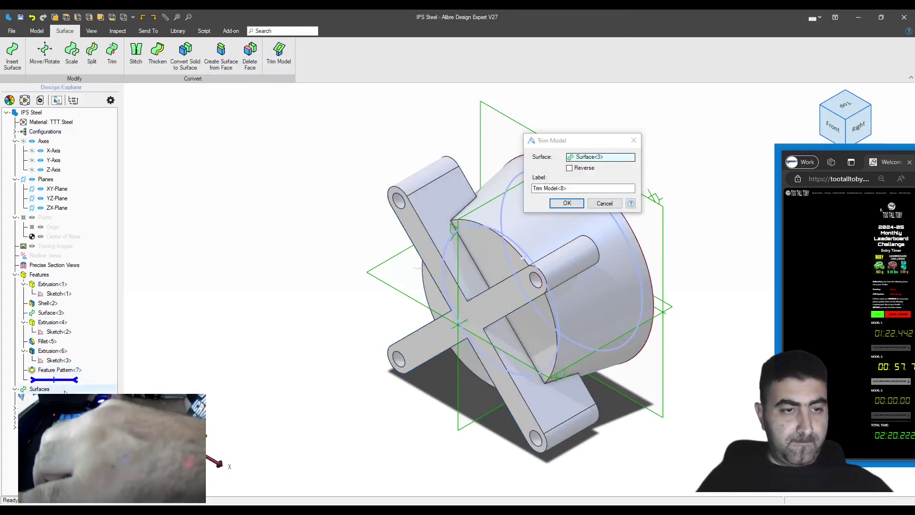
left_click(568, 168)
left_click(576, 202)
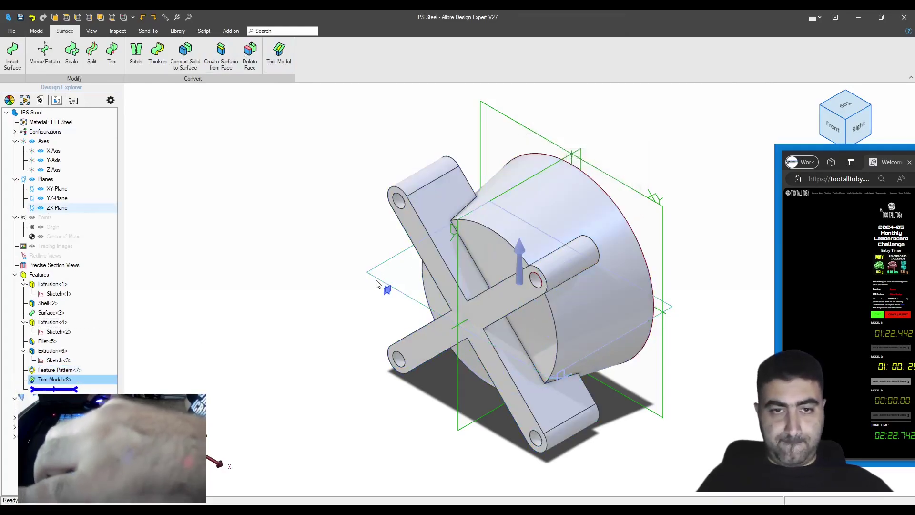
- Start a sketch on the midplane and project the cup face into it
key("s")
middle_click_drag(365, 302, 421, 281)
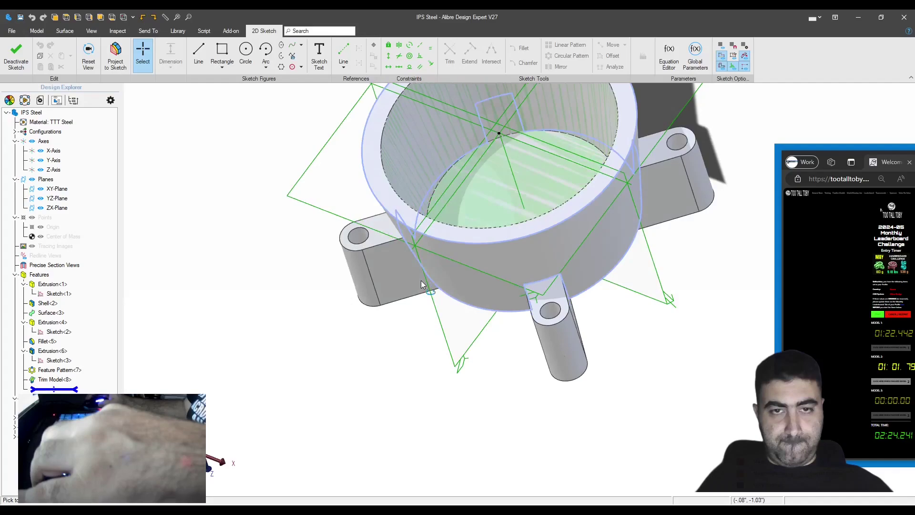
left_click(432, 164)
key("p")
key("Return")
left_click(88, 55)
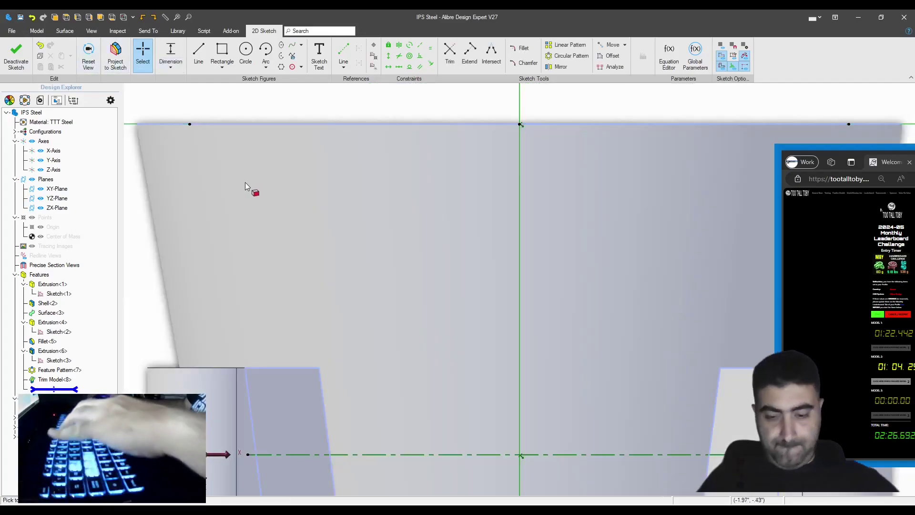
- Draw the tapered four-sided fin outline with lines inside the cup
key("l")
left_click(247, 454)
left_click(519, 454)
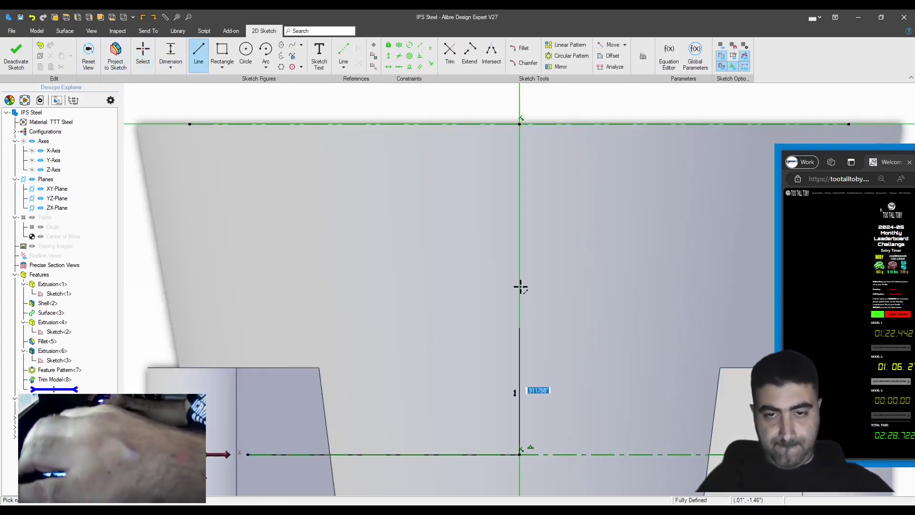
left_click(520, 276)
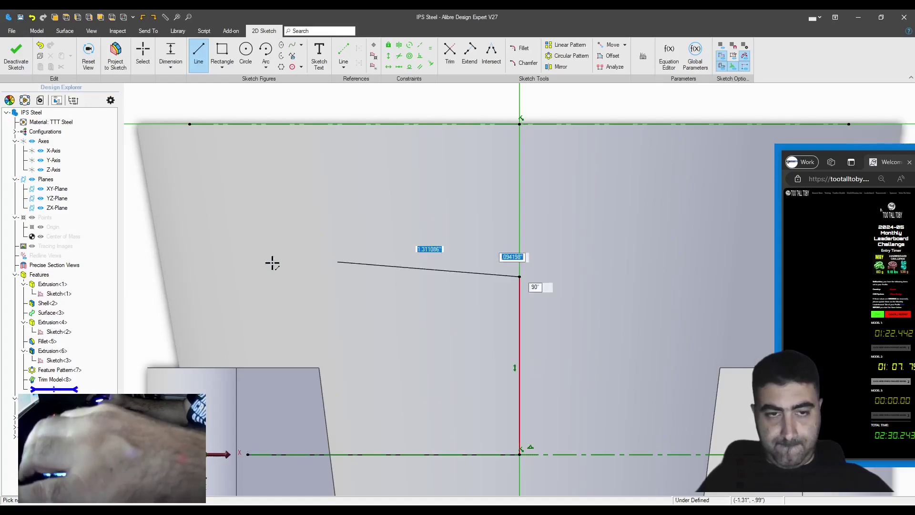
left_click(198, 276)
- Dimension the fin's top edge .375*2 in below the rim and extrude the profile
key("Escape")
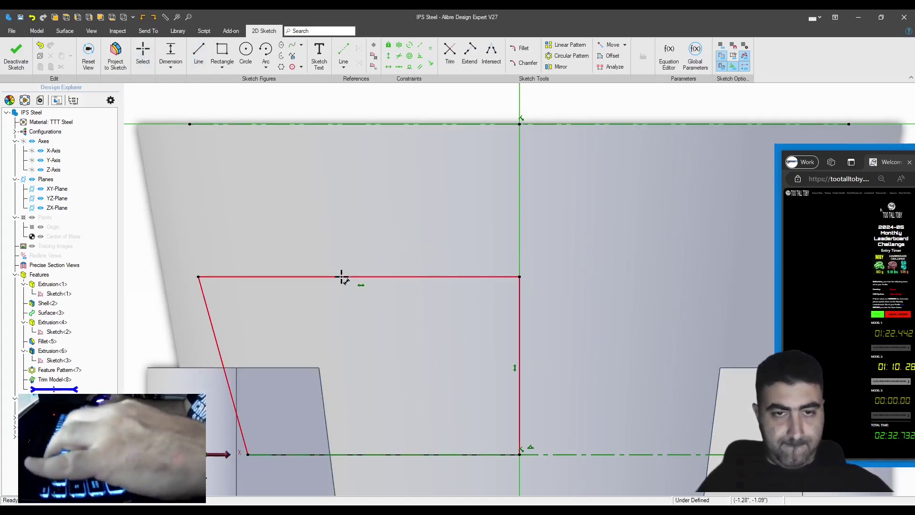
left_click(343, 276)
left_click(344, 125)
type(".5*2")
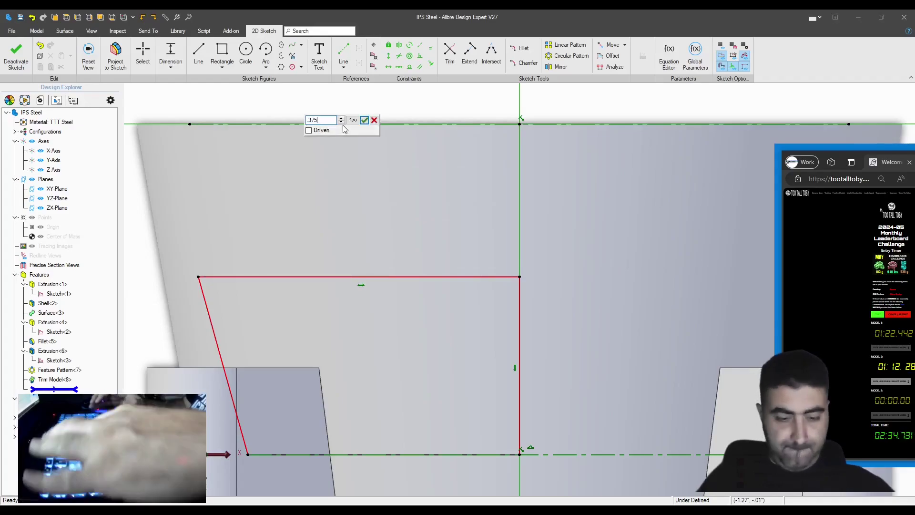
key("Return")
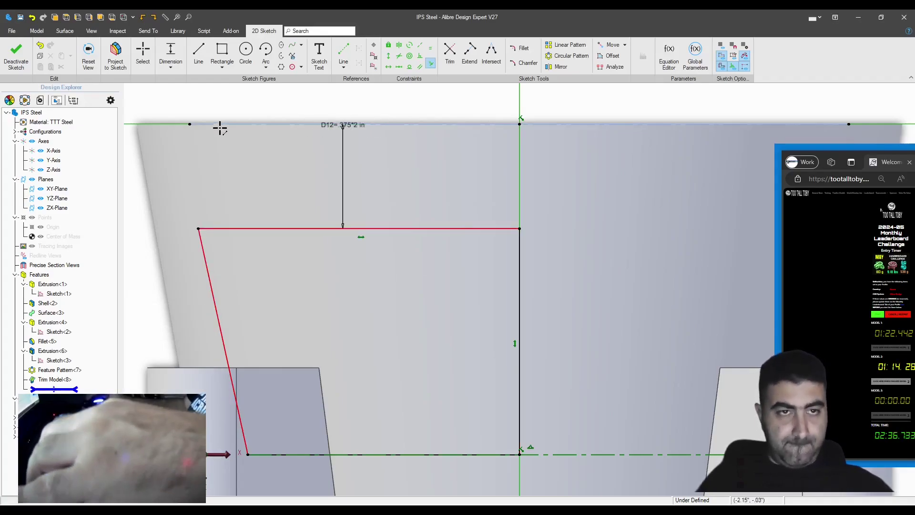
right_click(210, 143)
right_click(211, 268)
type("e")
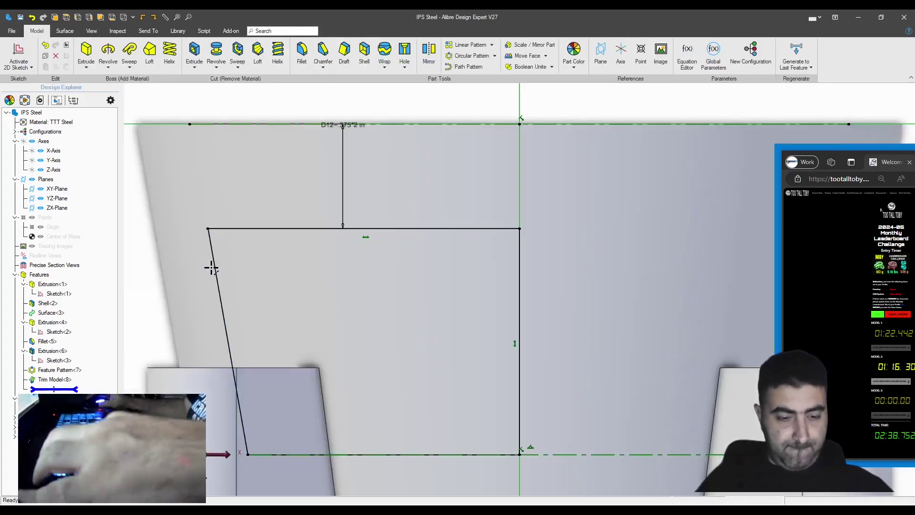
type("25")
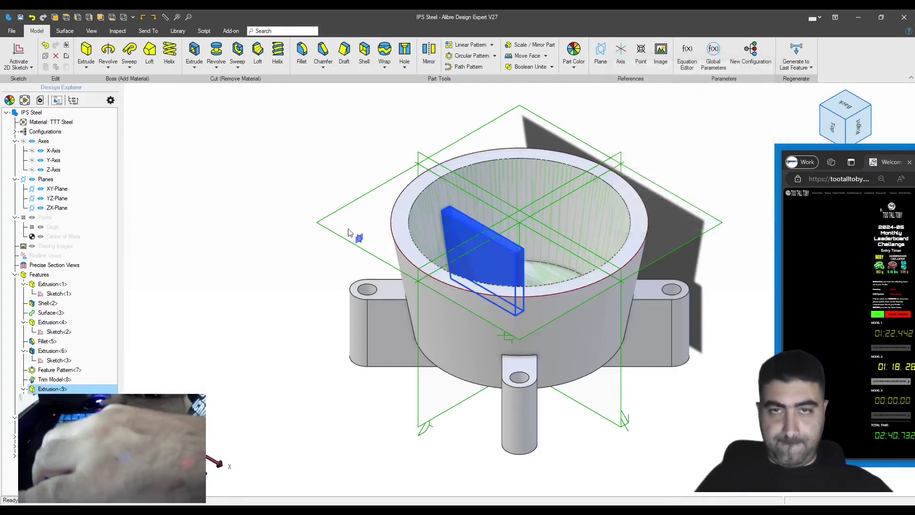
- Circular-pattern the fin into three copies around the cup rim
left_click(472, 56)
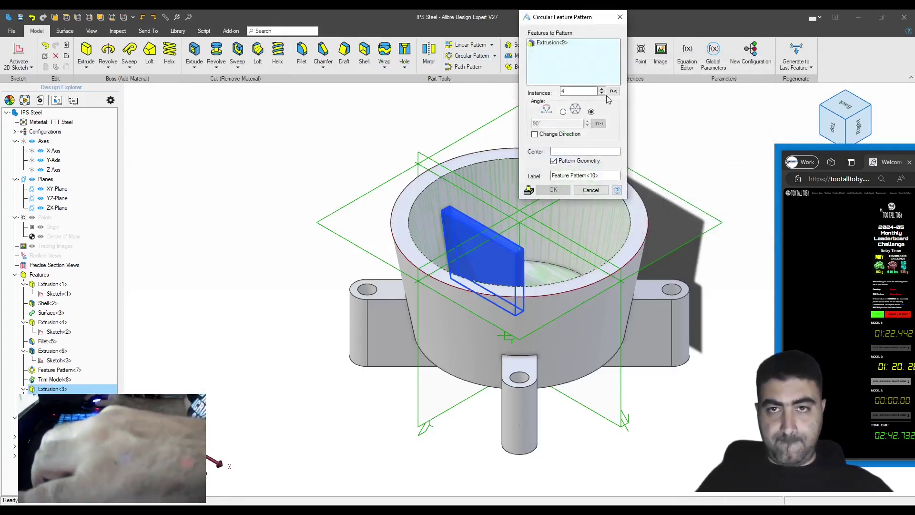
left_click(601, 93)
left_click(599, 218)
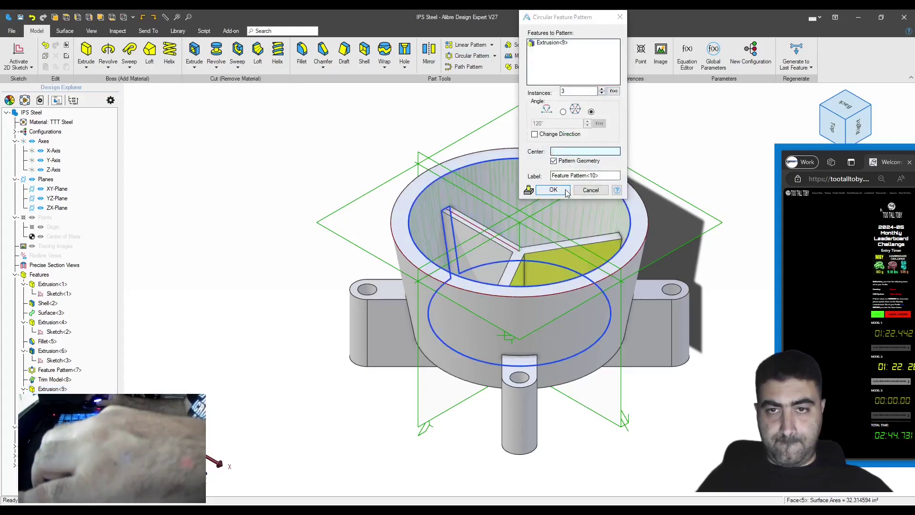
left_click(554, 190)
- Sketch a 1.25 in circle on the cup floor and extrude it 1 in as the hub
middle_click_drag(554, 205, 541, 256)
left_click(574, 250)
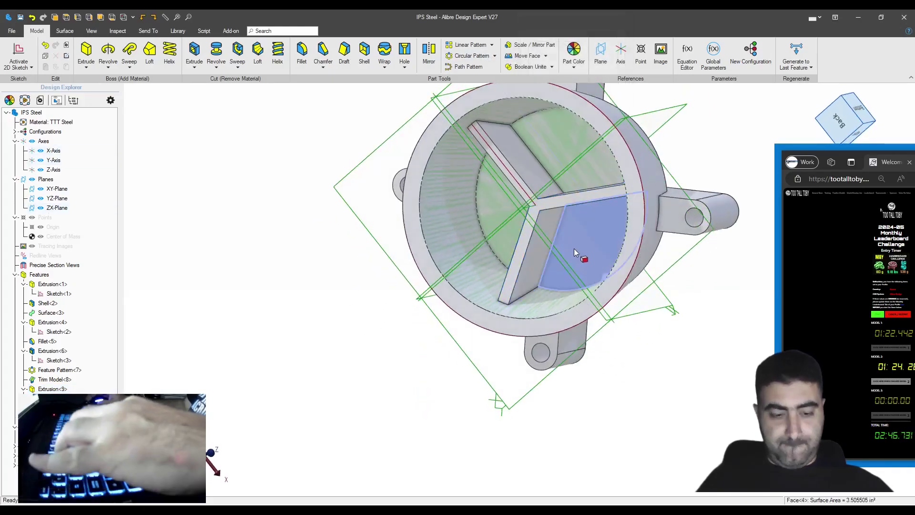
key("s")
type("c")
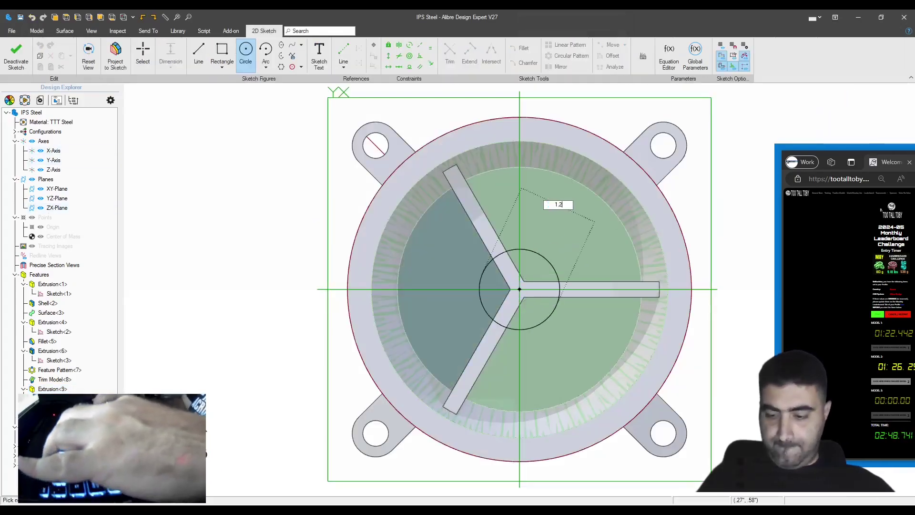
type("5")
key("Return")
type("e")
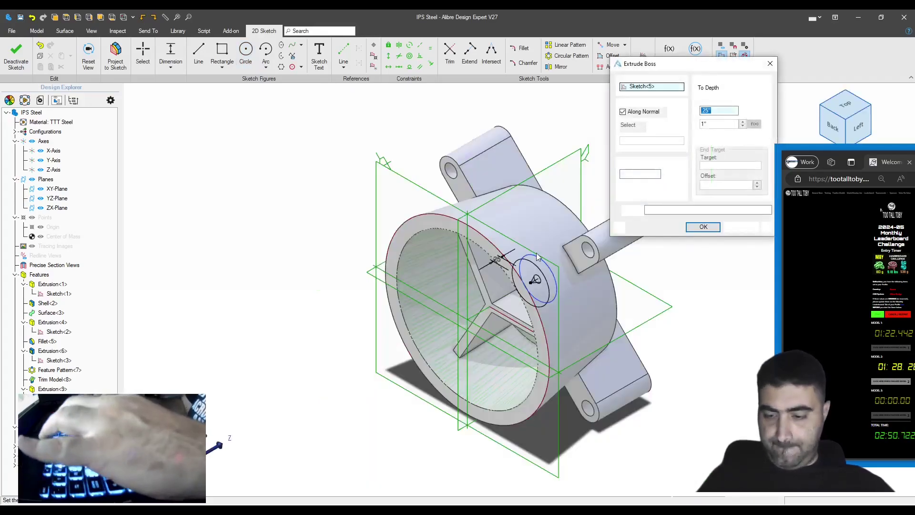
type("1.875")
key("Return")
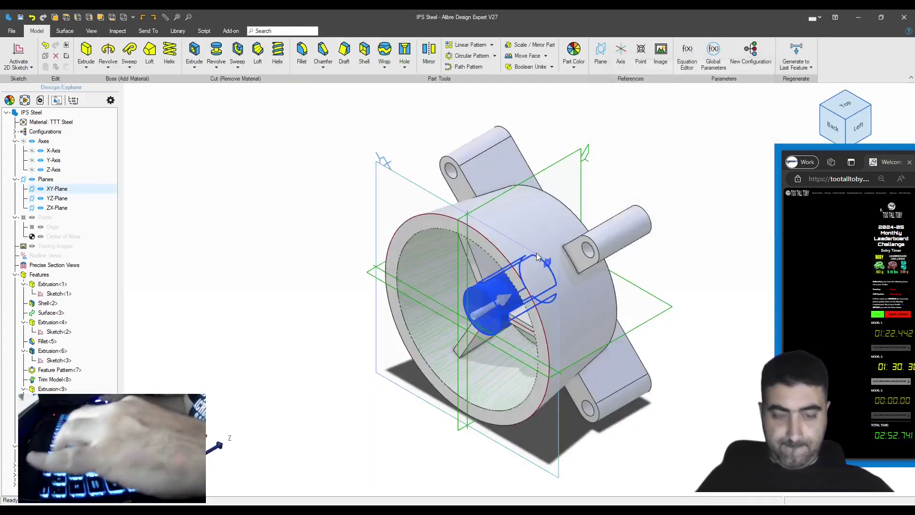
left_click(474, 309)
key("c")
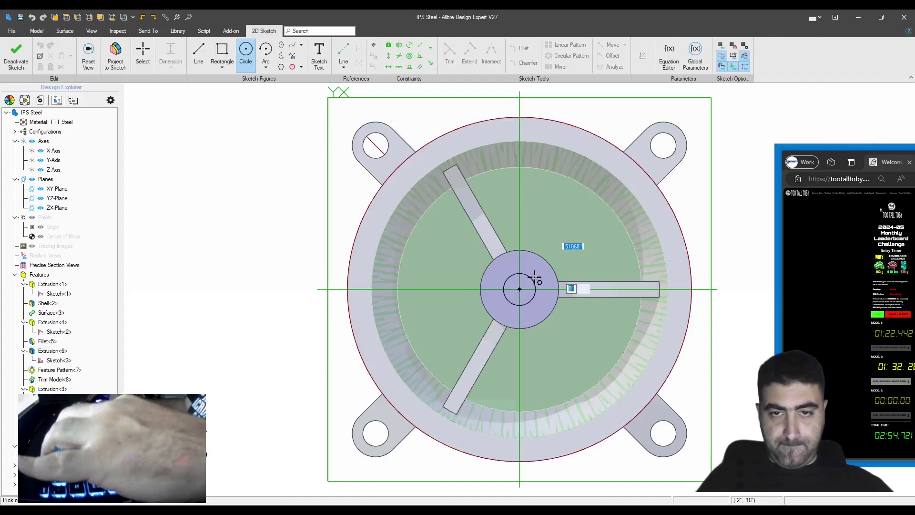
- Cut a 0.75 in hole through the hub
key("Return")
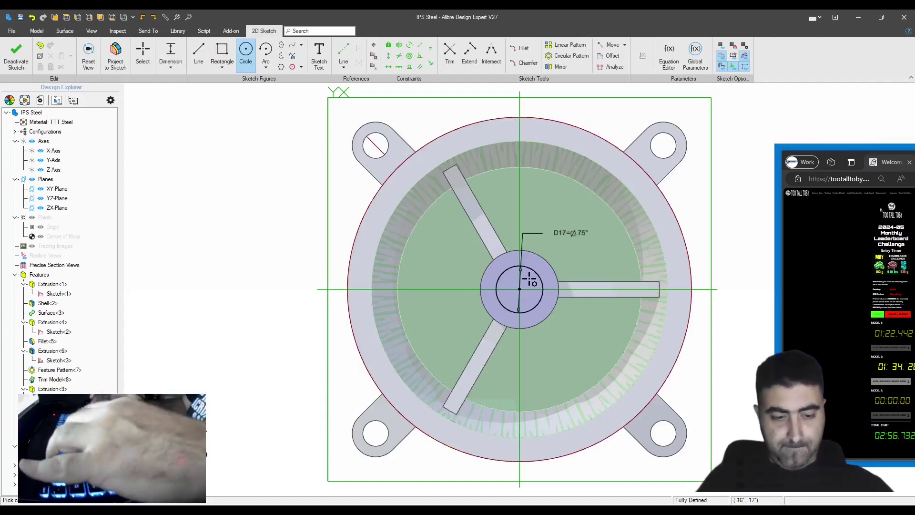
key("x")
key("Return")
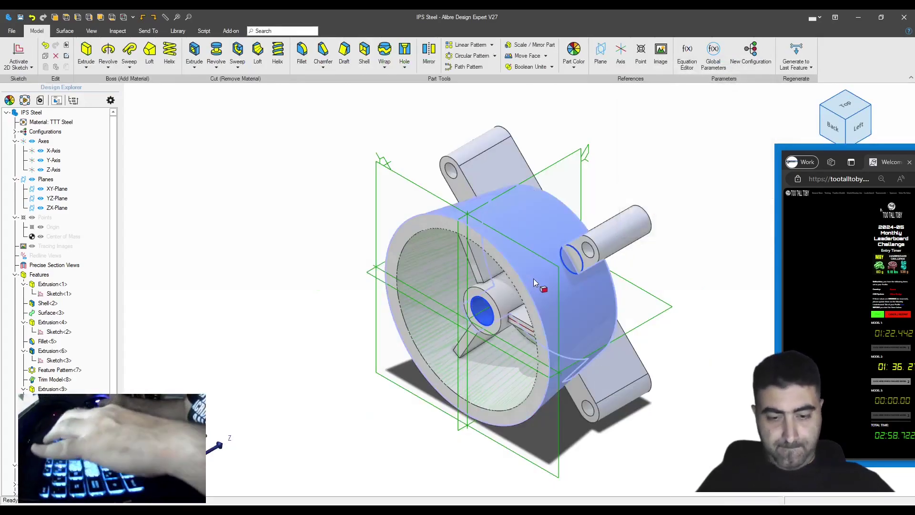
- Calculate the part's physical properties (9.1806 lbm), stop the timer, and start a new part
key("ctrl+shift+p")
key("Return")
left_click(891, 382)
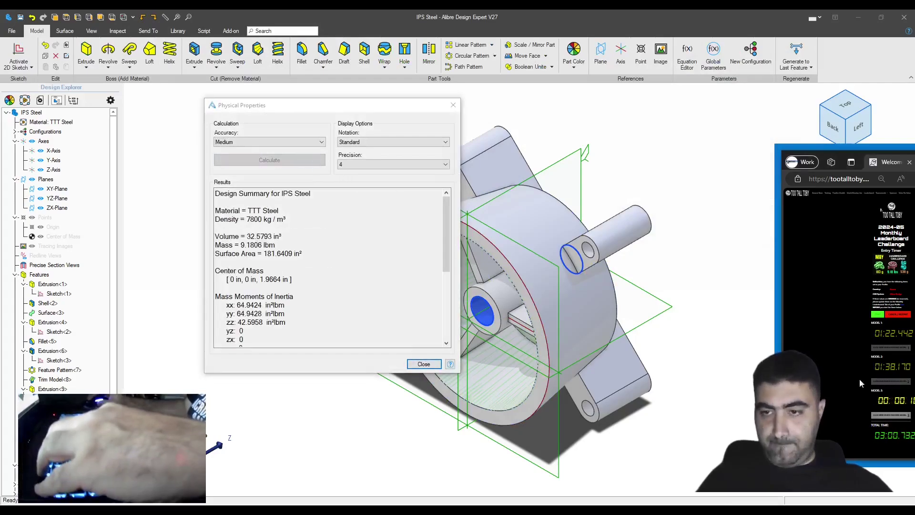
left_click(427, 365)
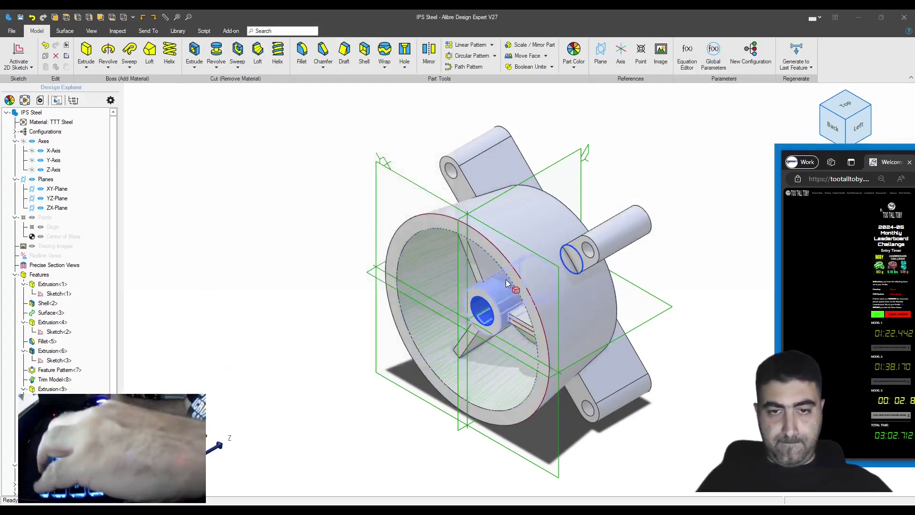
key("ctrl+n")
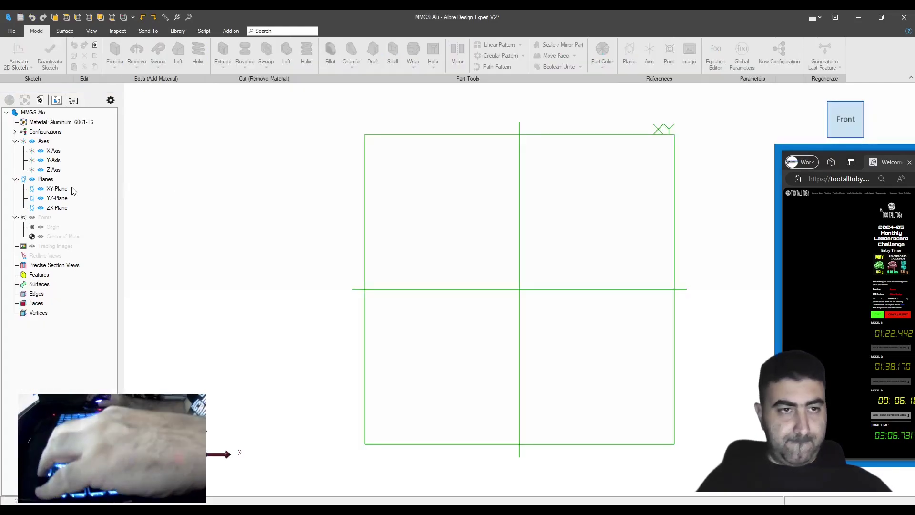
- Open the MMGS Alu part and extrude a centred 72 x 59 mm rectangle into a block
left_click(74, 190)
left_click(521, 289)
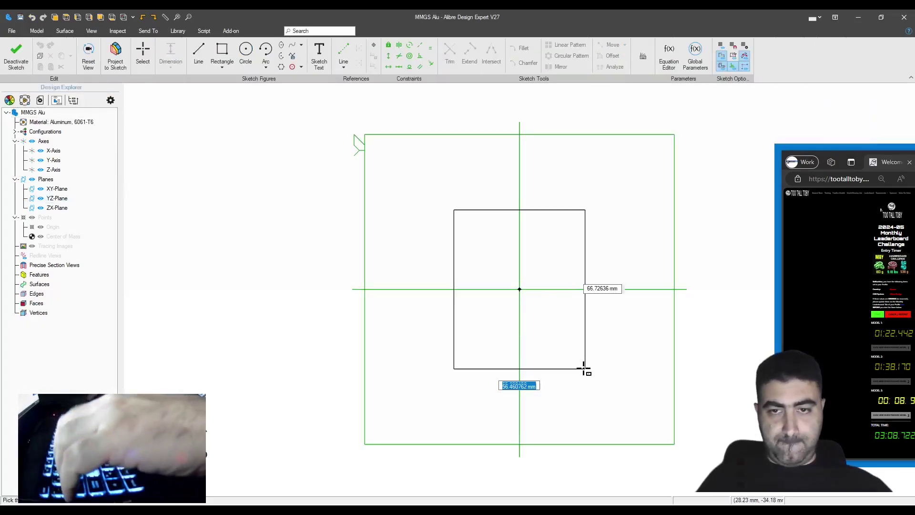
key("Tab")
type("59")
key("Return")
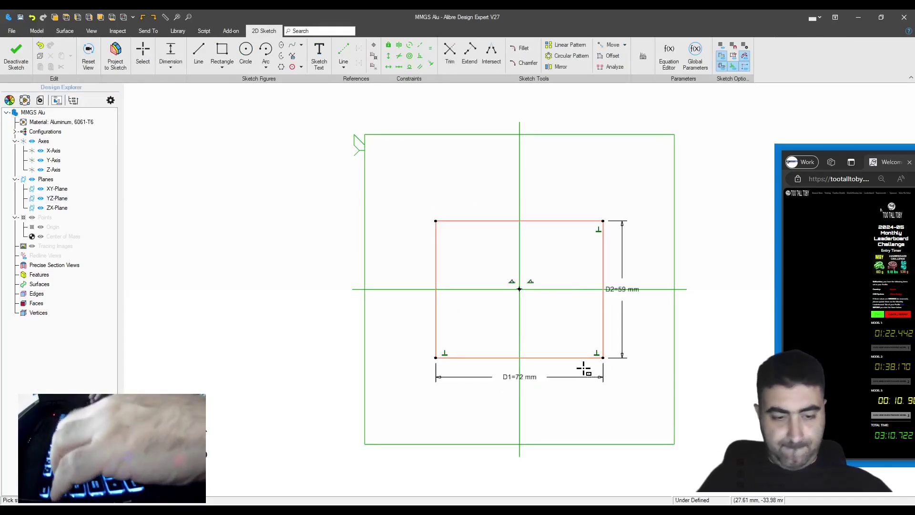
key("e")
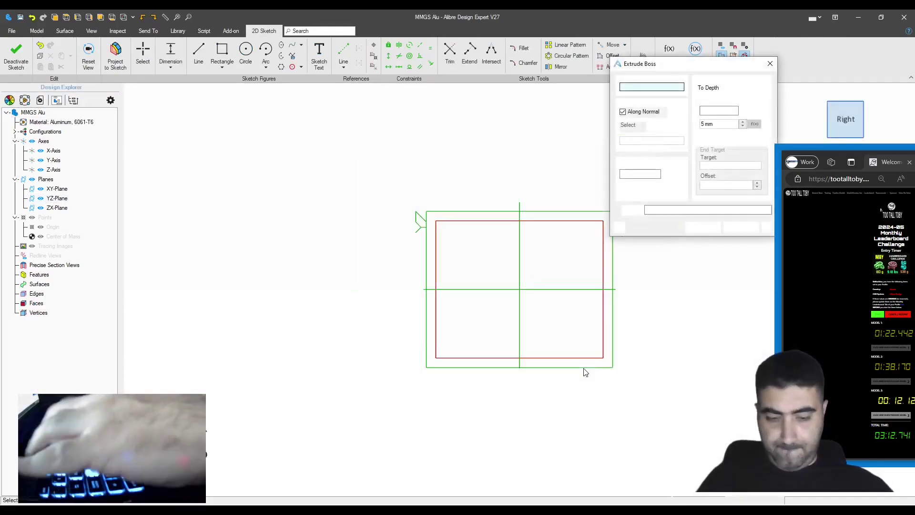
type("40")
key("Return")
- Fillet the block's edges at 16 mm and its top edges at 20 mm
key("f")
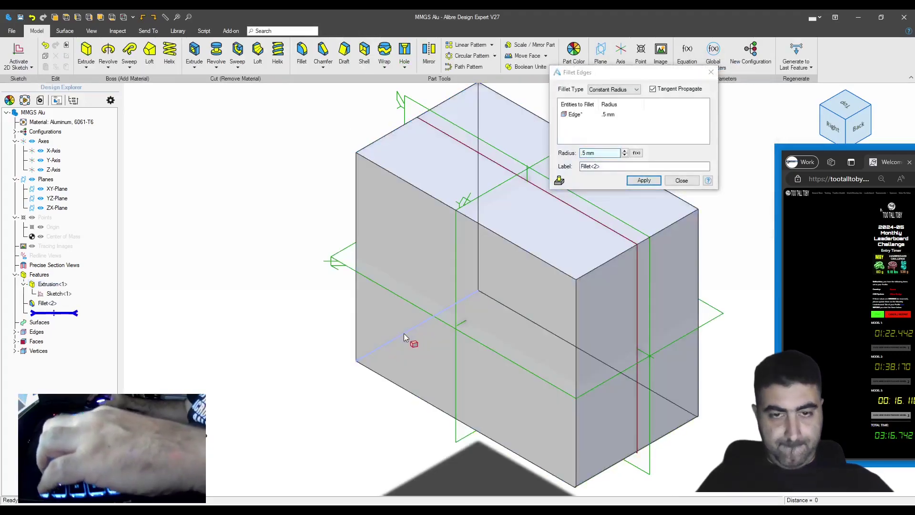
left_click(404, 333)
type("16")
key("Return")
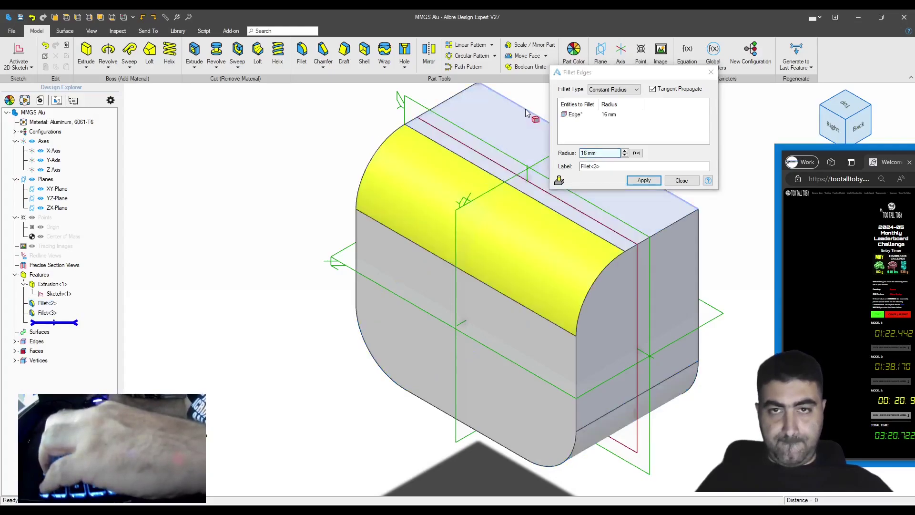
left_click(524, 178)
key("Return")
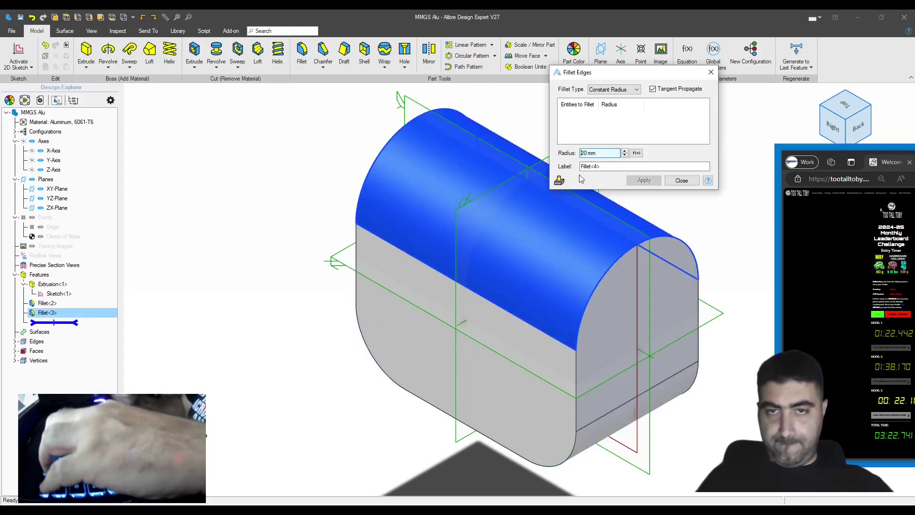
- Shell the block with 12 mm walls, leaving three faces open
key("Escape")
left_click(364, 53)
left_click(419, 223)
middle_click_drag(420, 223, 378, 210)
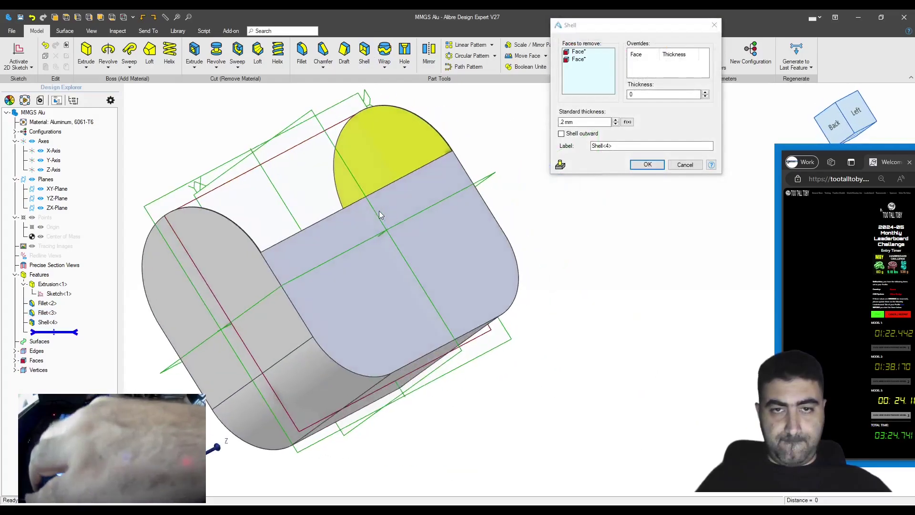
left_click(439, 235)
left_click(572, 121)
type("12")
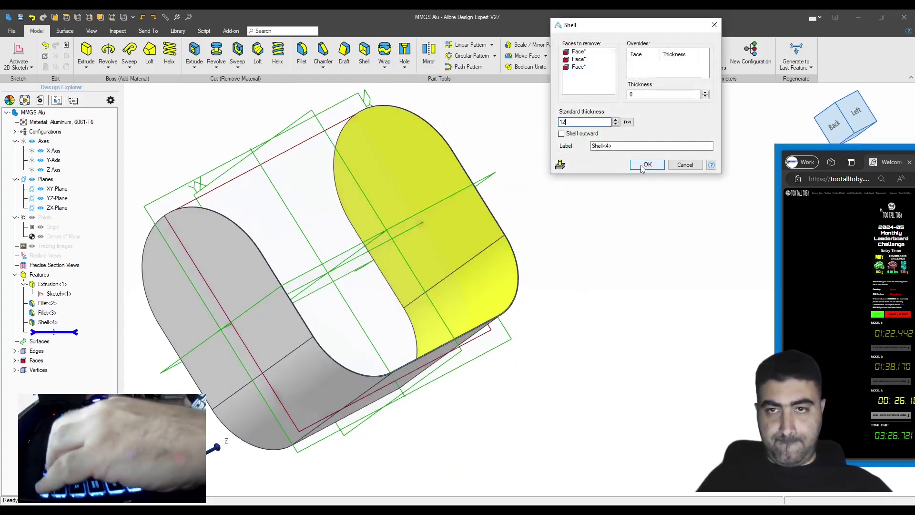
left_click(646, 164)
middle_click_drag(435, 382, 425, 347)
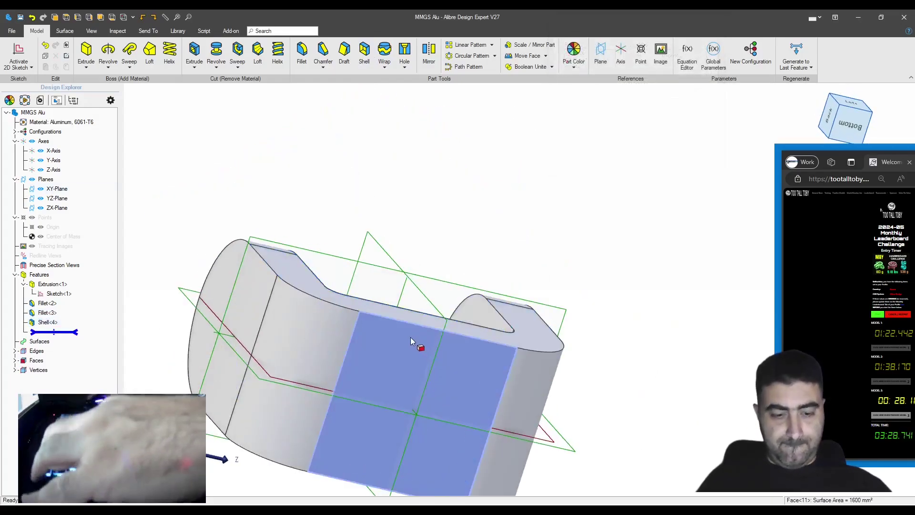
- Sketch the projected bottom face outline and extrude it 40 mm into a block
left_click(411, 341)
key("s")
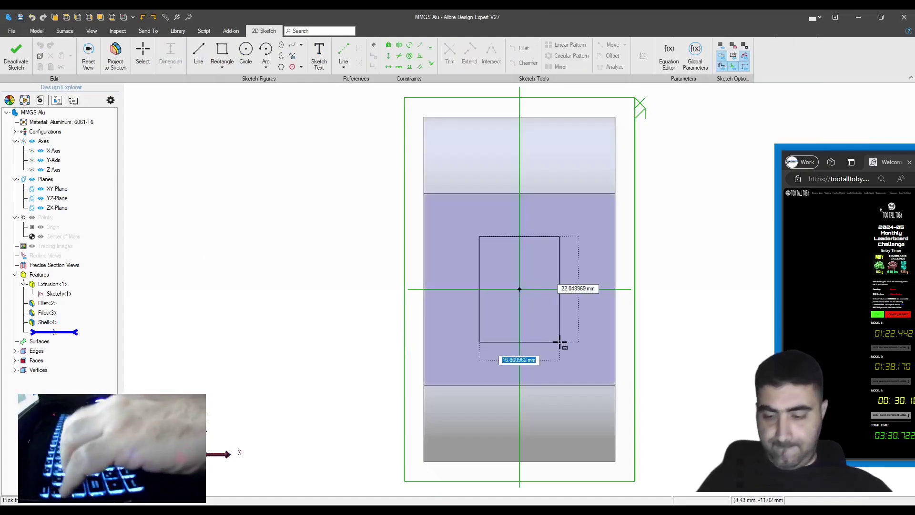
left_click(559, 341)
key("e")
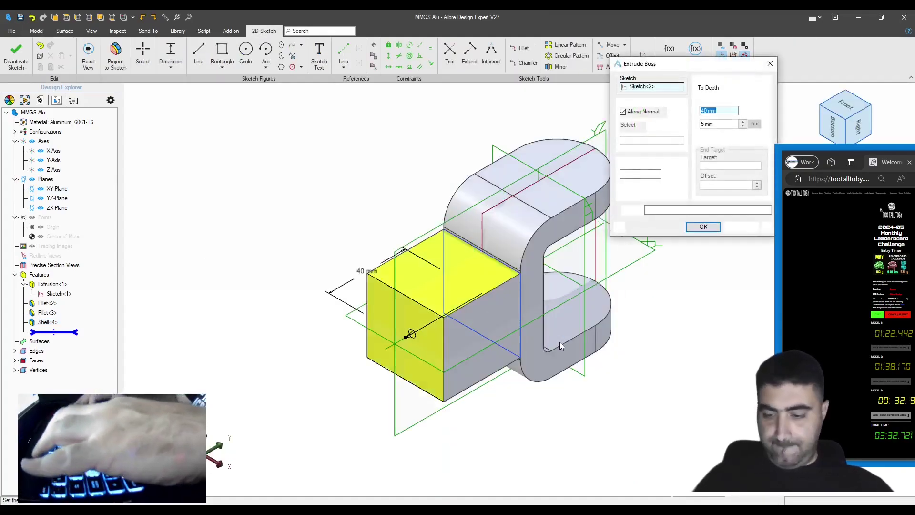
key("Return")
- Extrude a Ø66 mm circle centred on the block's bottom edge into a 39 mm cylinder
left_click(496, 253)
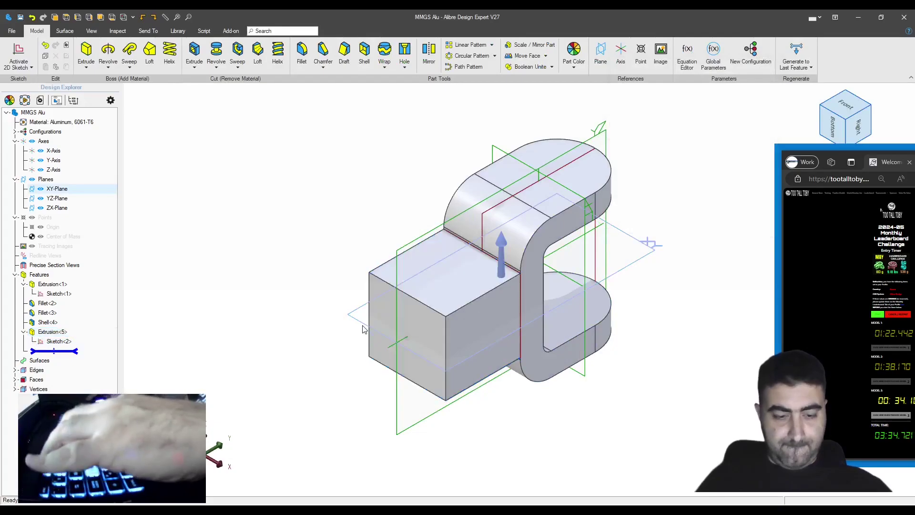
key("s")
key("p")
key("c")
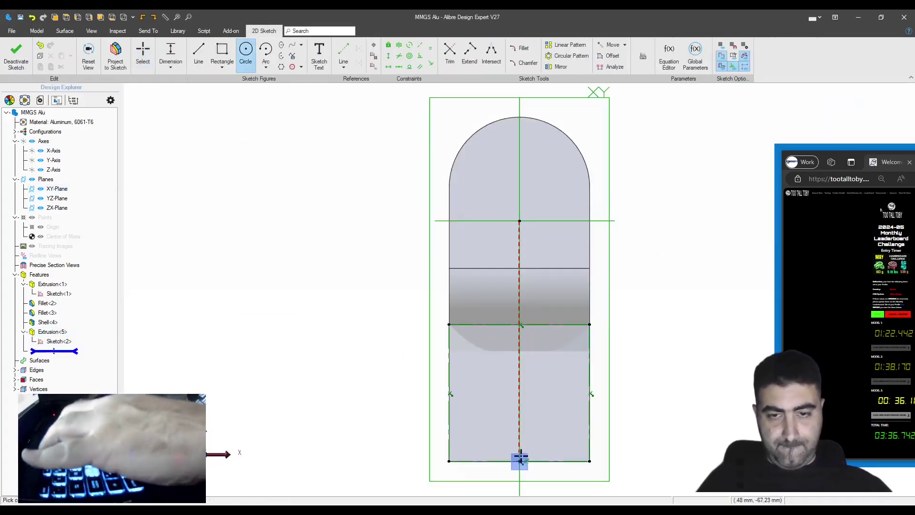
left_click(520, 460)
key("Return")
type("e")
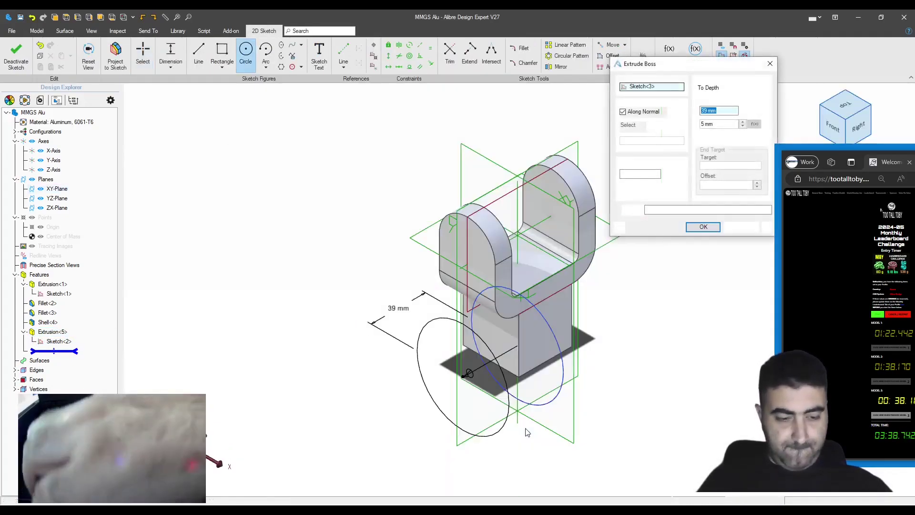
type("55")
key("Return")
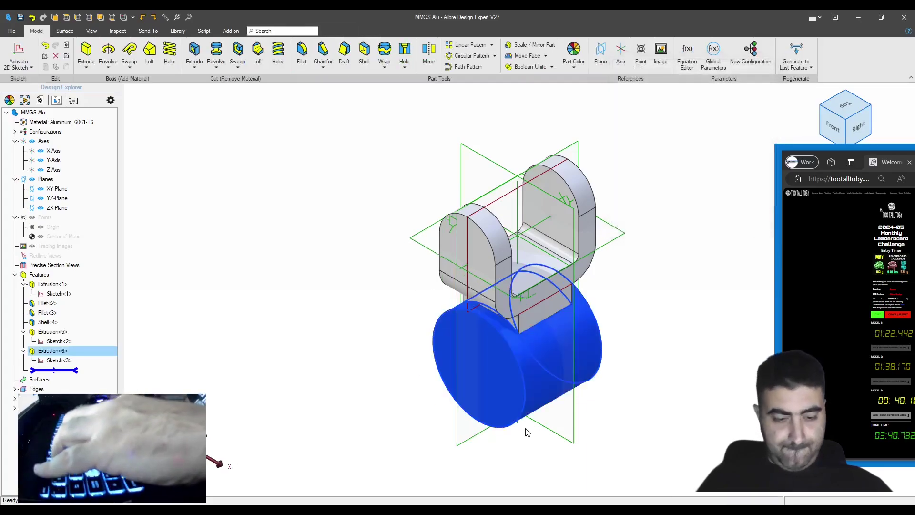
- Sketch a circle centred on the origin of the floor face
left_click(556, 281)
key("s")
key("c")
left_click(519, 289)
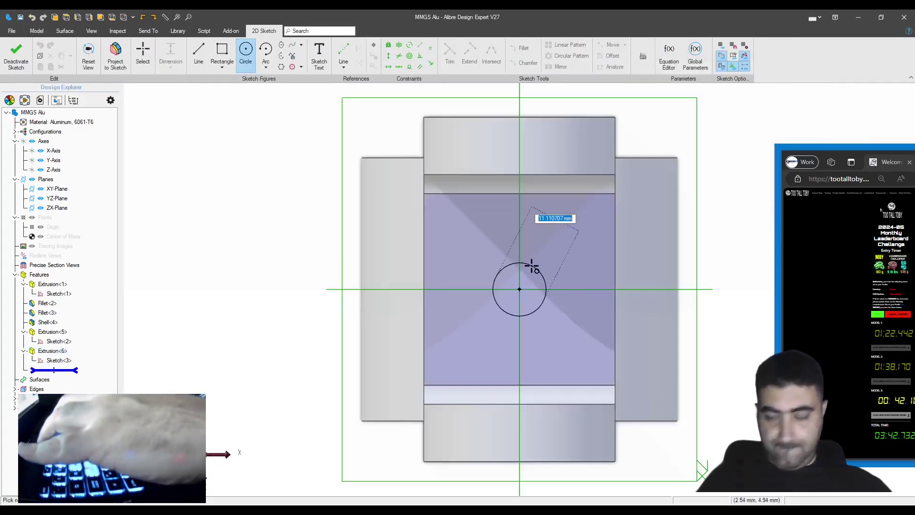
key("Return")
- Extrude the 55 mm round boss and sketch a Ø40 circle concentric with it
key("e")
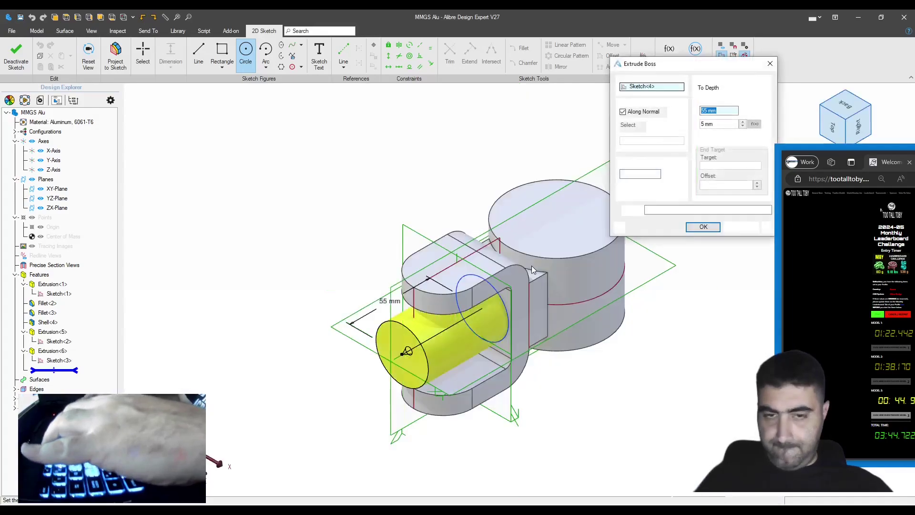
key("Return")
left_click(529, 241)
key("s")
key("c")
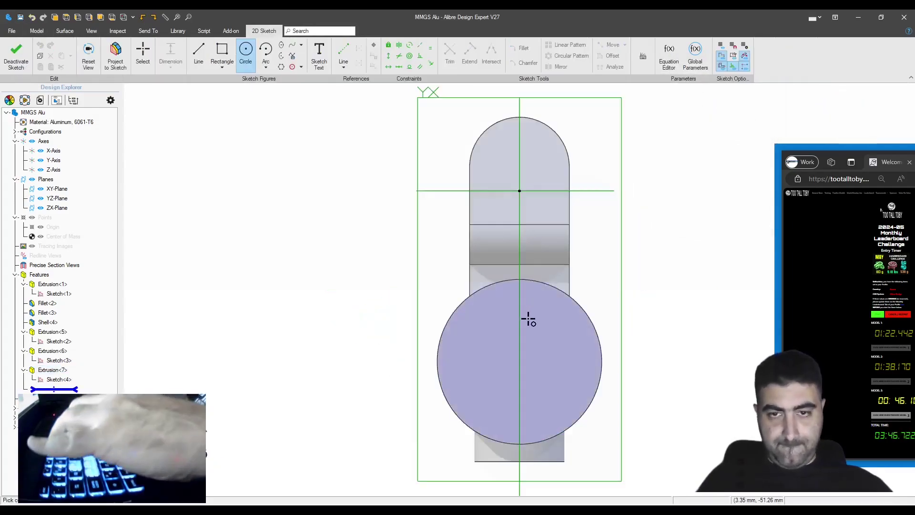
left_click(527, 319)
key("Return")
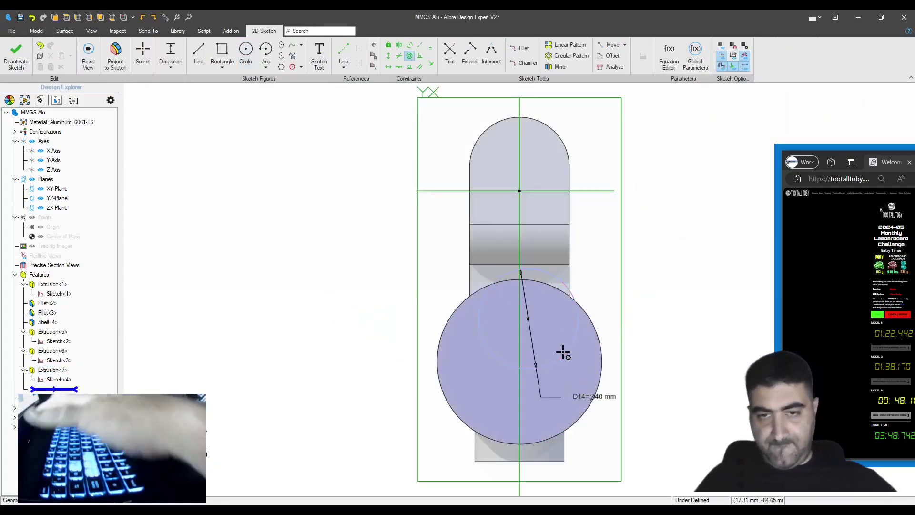
left_click_drag(528, 318, 520, 361)
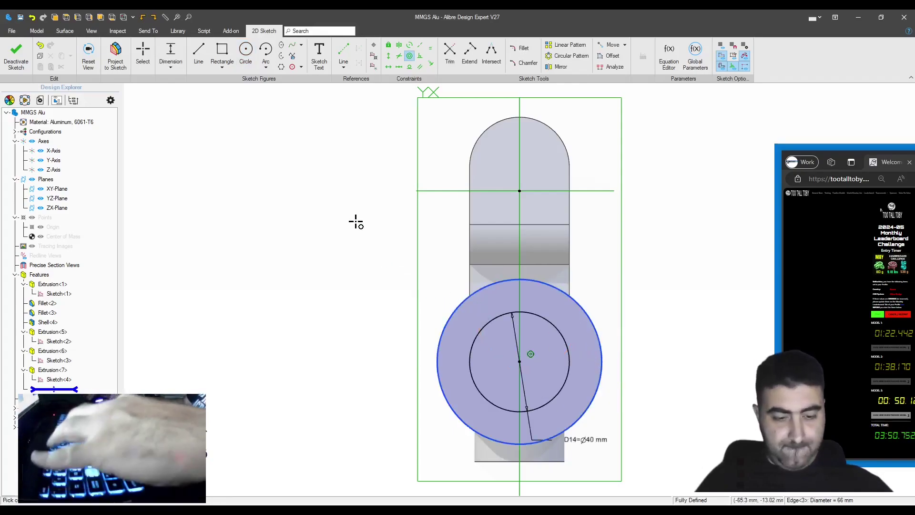
- Add a Ø19 circle concentric with the ear arc and cut both circles through all
key("c")
left_click(343, 203)
type("19")
key("Return")
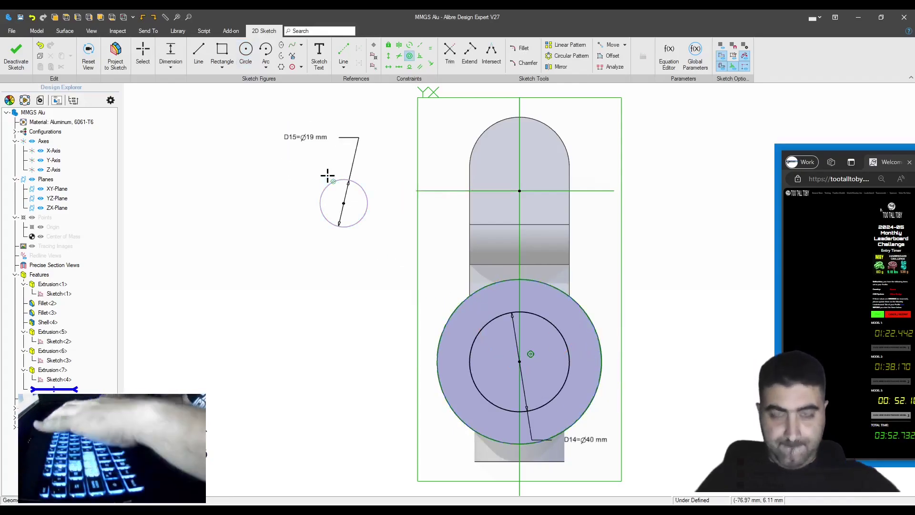
left_click(328, 175)
left_click(567, 159, "ctrl")
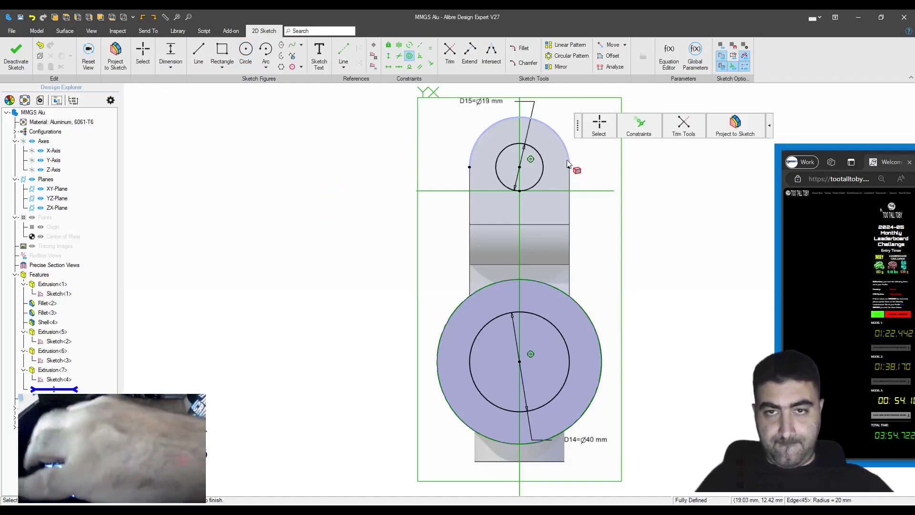
key("x")
key("Return")
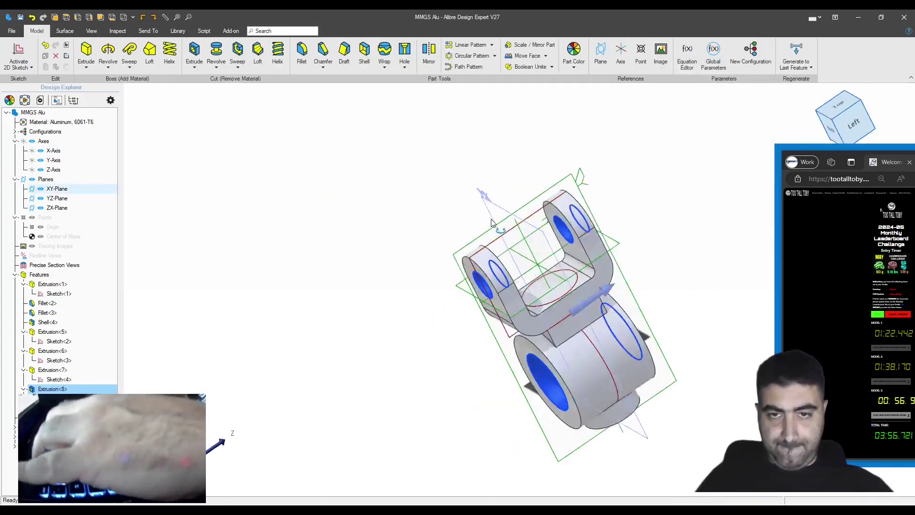
middle_click_drag(568, 162, 641, 441)
left_click(608, 405)
- Cut a centred Ø18 mm hole through the cylinder end
key("s")
key("c")
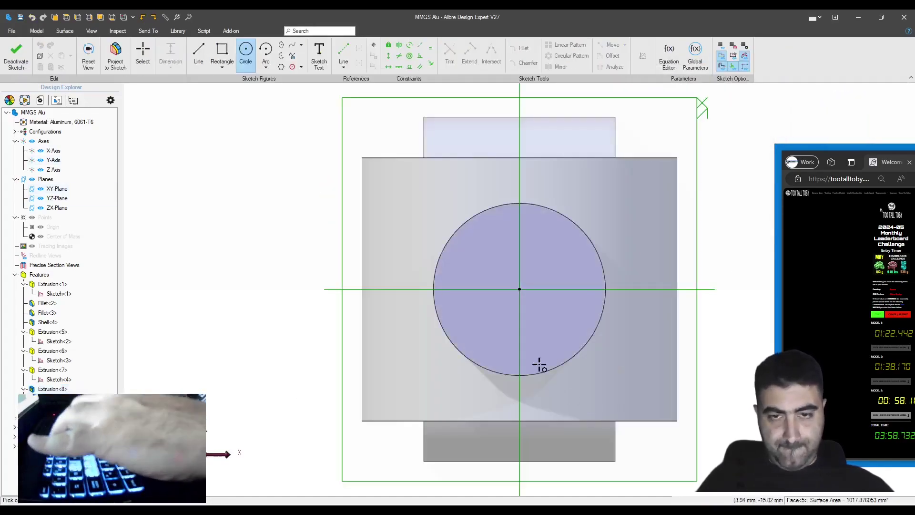
left_click(519, 289)
key("Return")
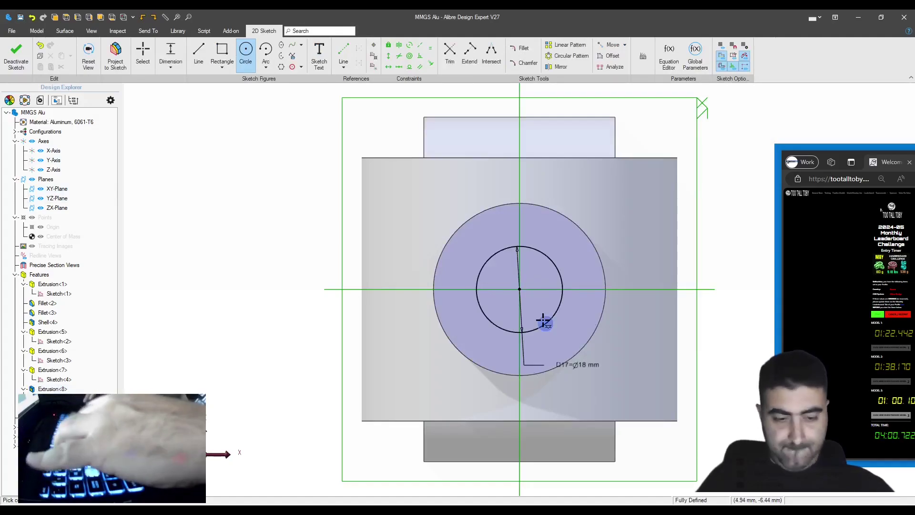
key("x")
key("Return")
- Calculate the part's physical properties, confirming 538.053 g
key("p")
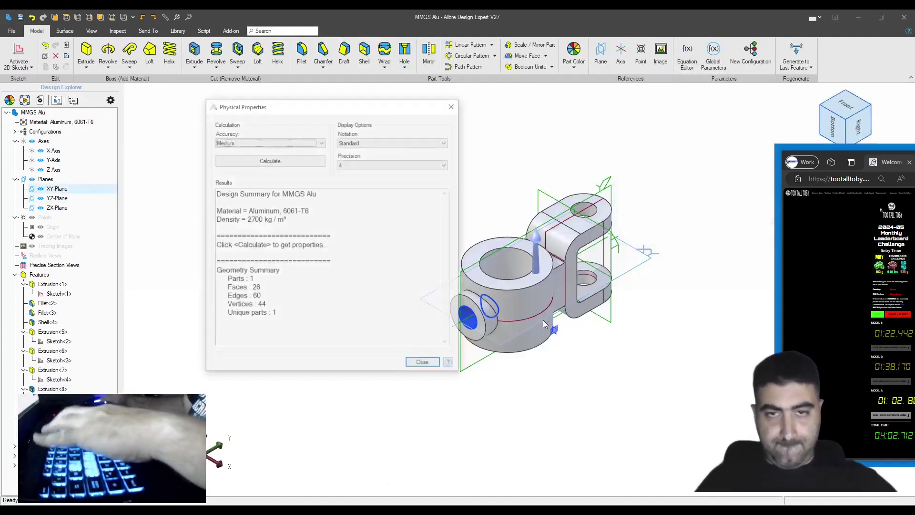
left_click(269, 160)
left_click(904, 419)
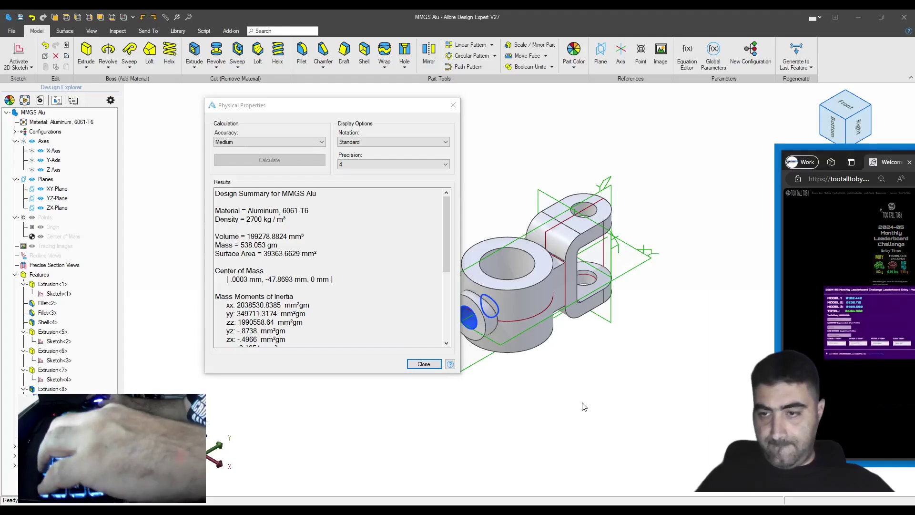
left_click(424, 364)
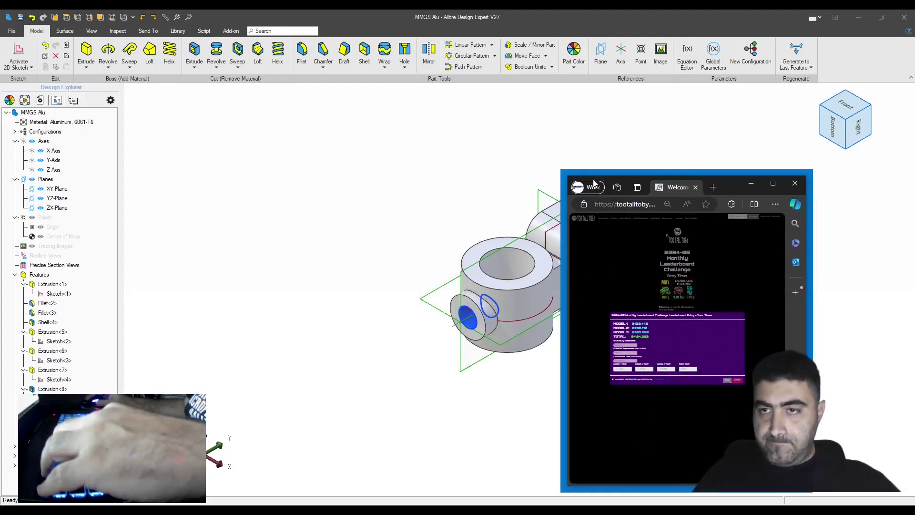
- Maximize the Edge window, reset zoom to 100%, and tick the challenge-rules agreement
left_click_drag(825, 158, 582, 145)
double_click(608, 139)
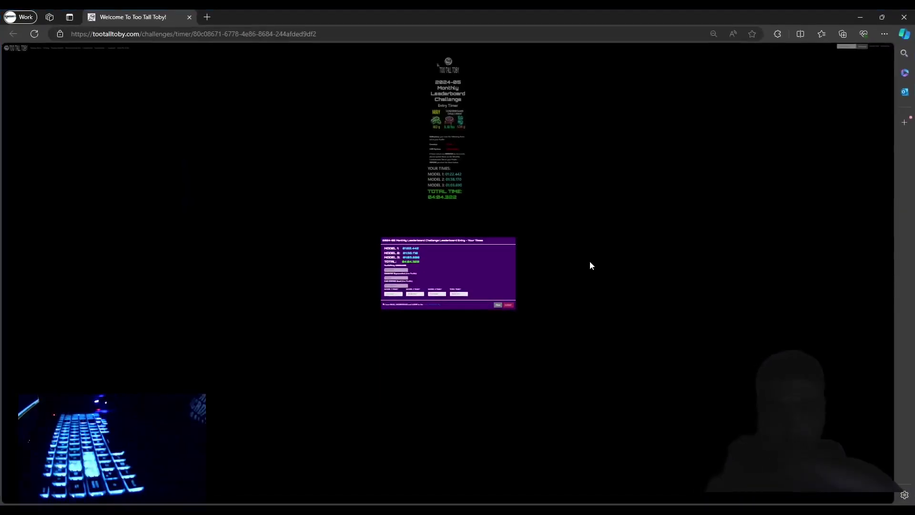
left_click(712, 34)
left_click(741, 51)
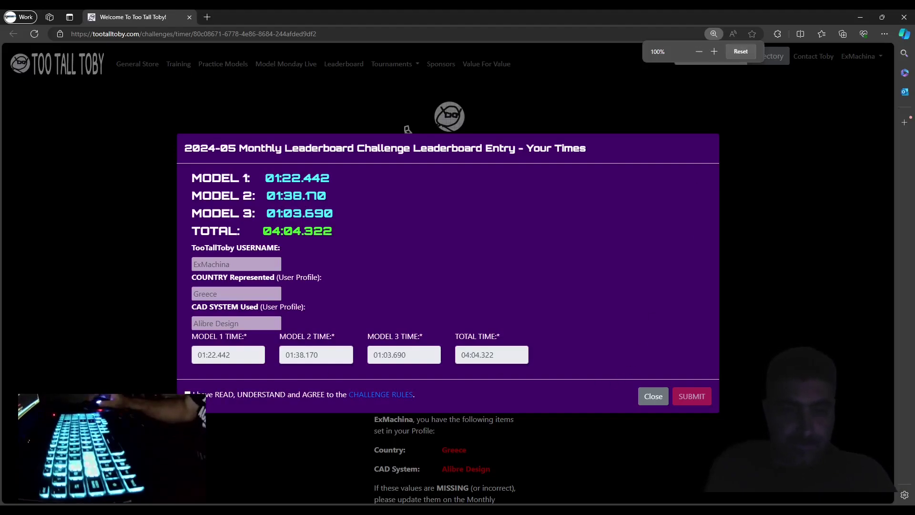
left_click(257, 394)
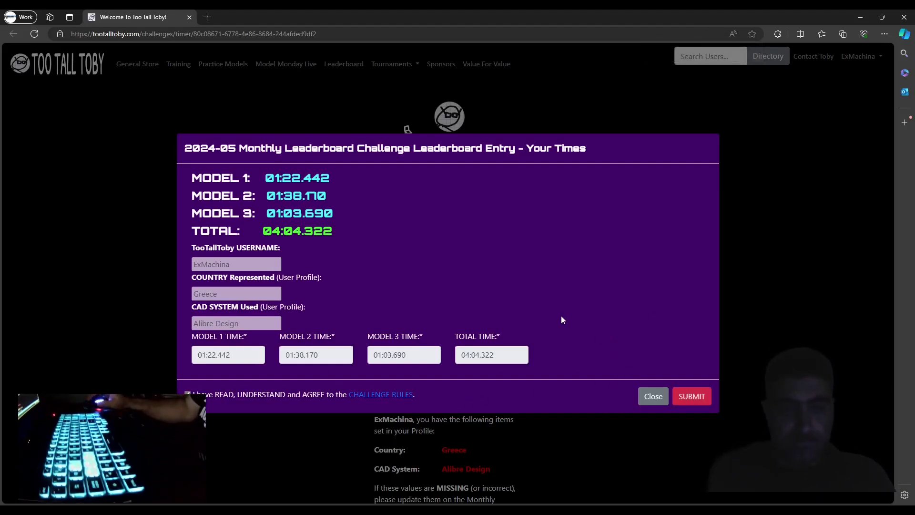
- Submit the 04:04.322 total and scroll to the leaderboard table showing third place
left_click(675, 402)
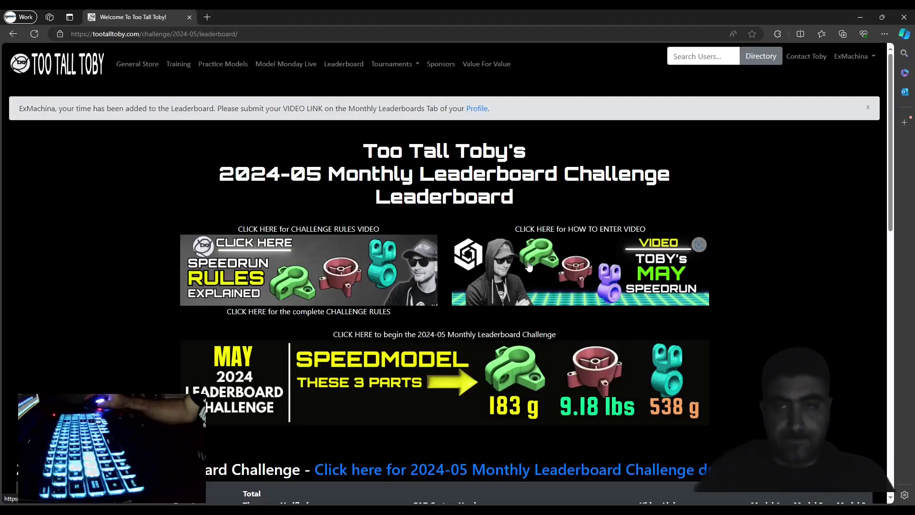
scroll(531, 265, "down", 2)
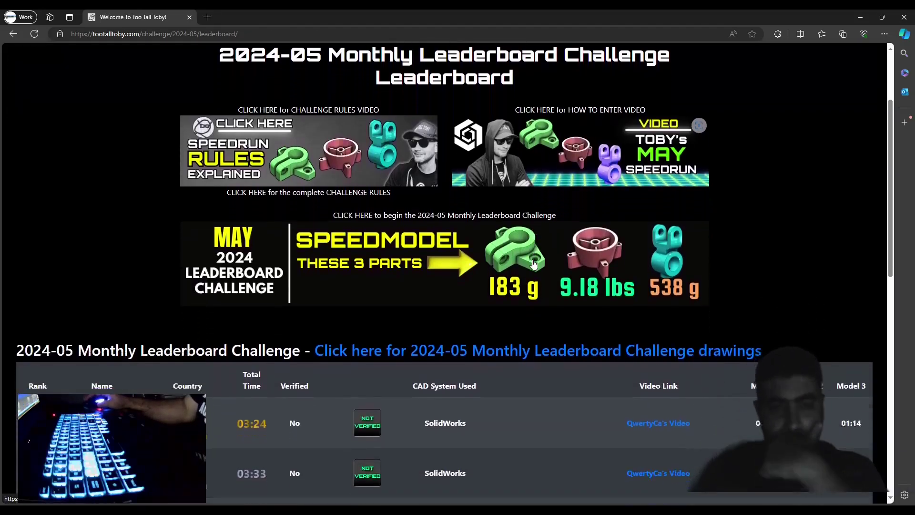
scroll(533, 264, "down", 2)
scroll(533, 260, "down", 3)
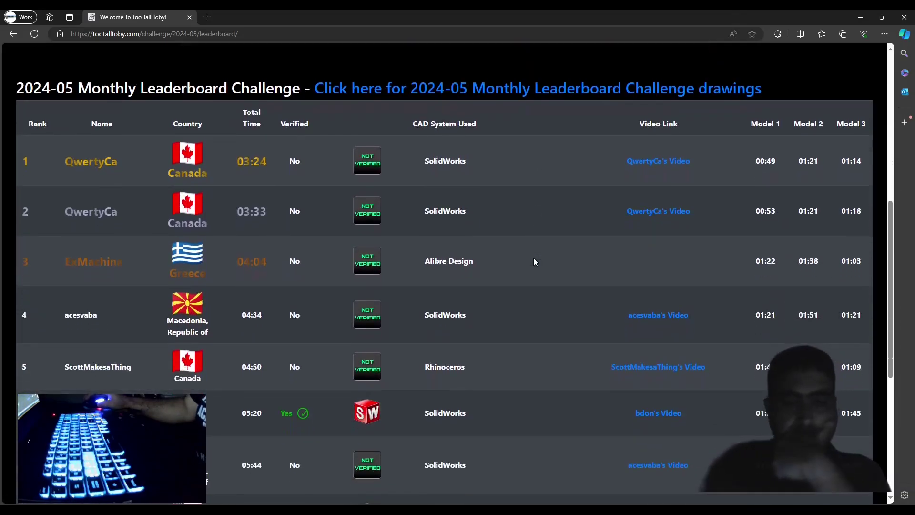